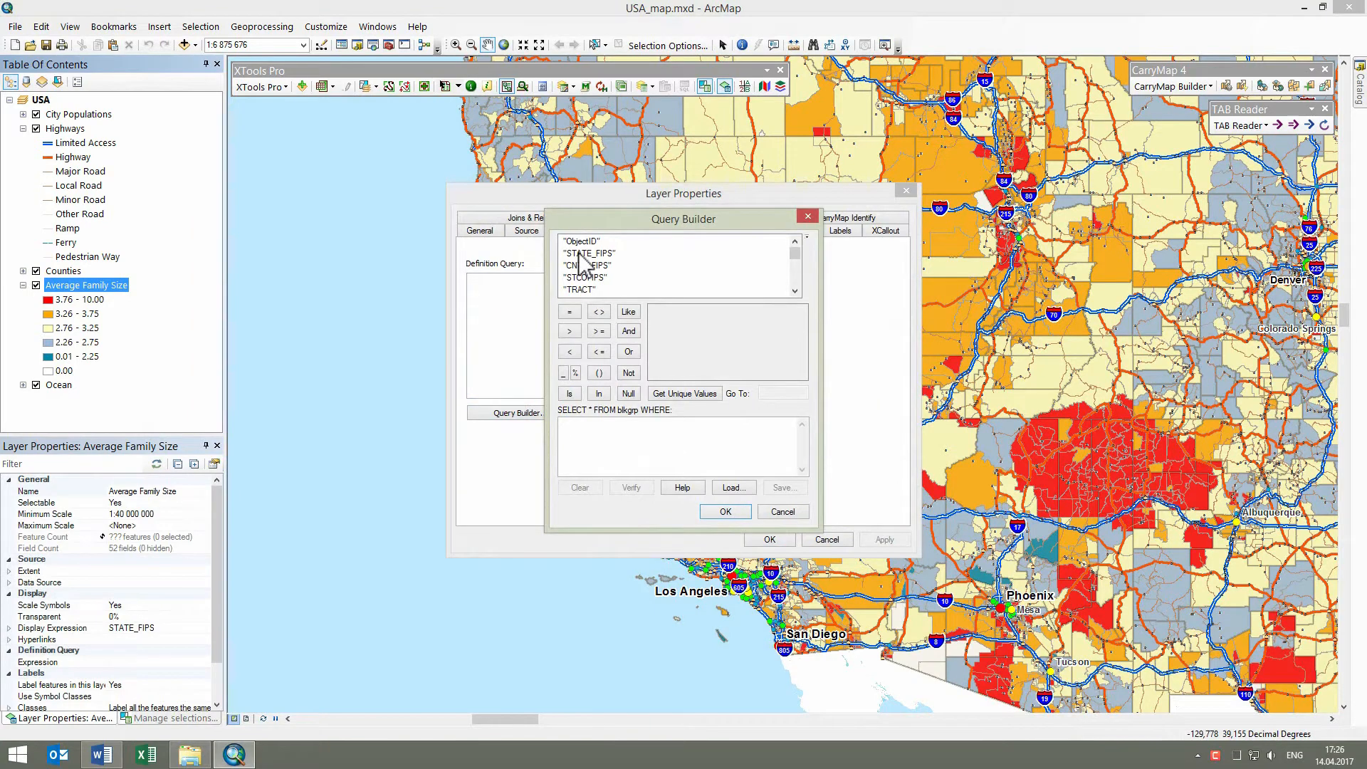
Apply the definition query "STATE_FIPS" = '06' to the Average Family Size layer, and switch the layer's query off.
{"action": "double_click", "coordinate": [590, 253]}
{"action": "left_click", "coordinate": [570, 311]}
{"action": "left_click", "coordinate": [704, 393]}
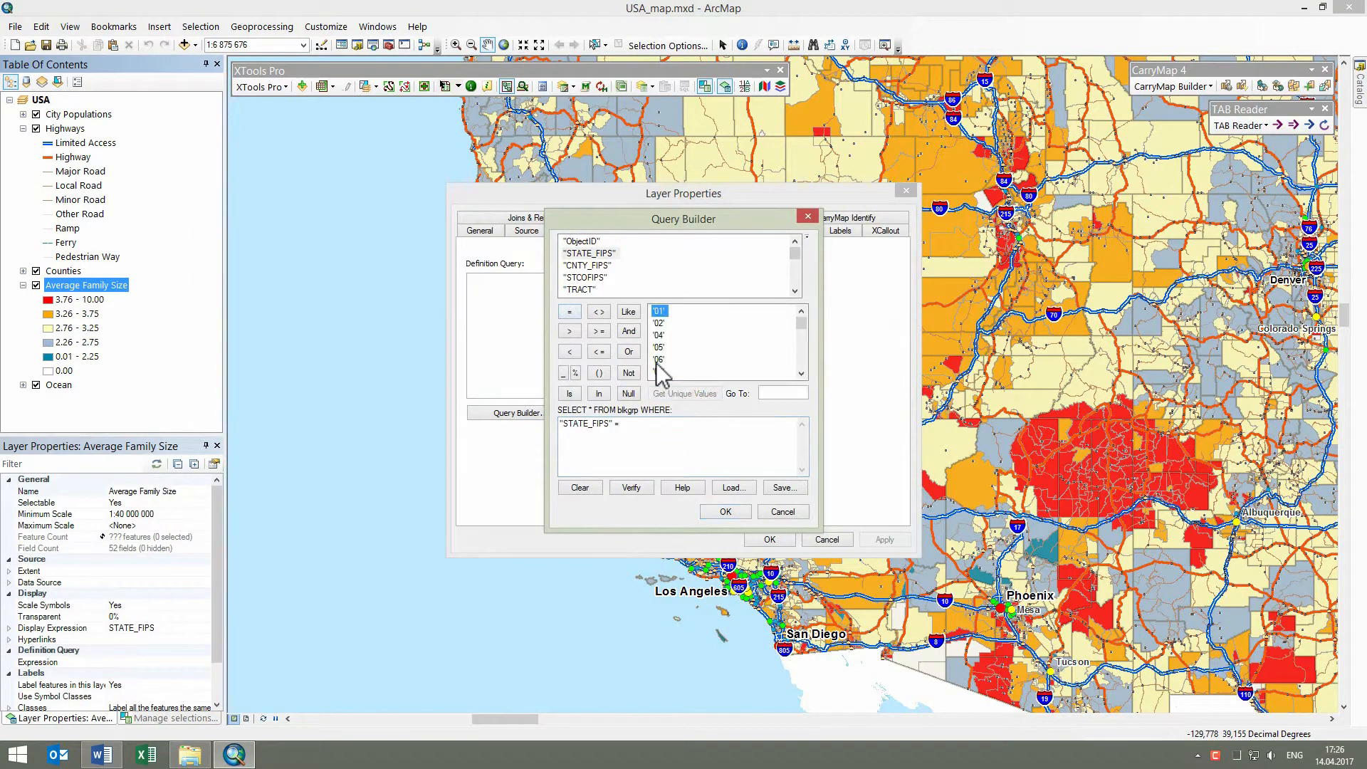
{"action": "double_click", "coordinate": [658, 359]}
{"action": "left_click", "coordinate": [724, 512]}
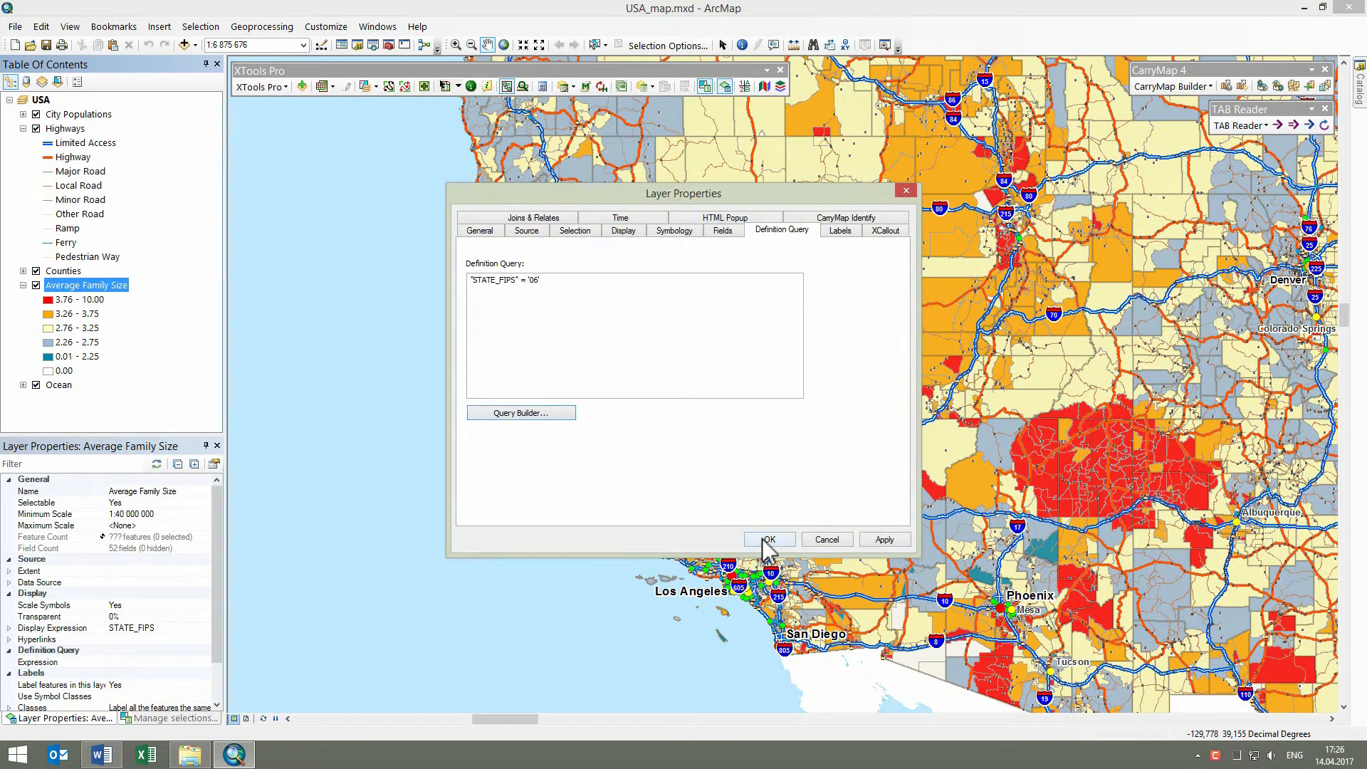
{"action": "left_click", "coordinate": [762, 539]}
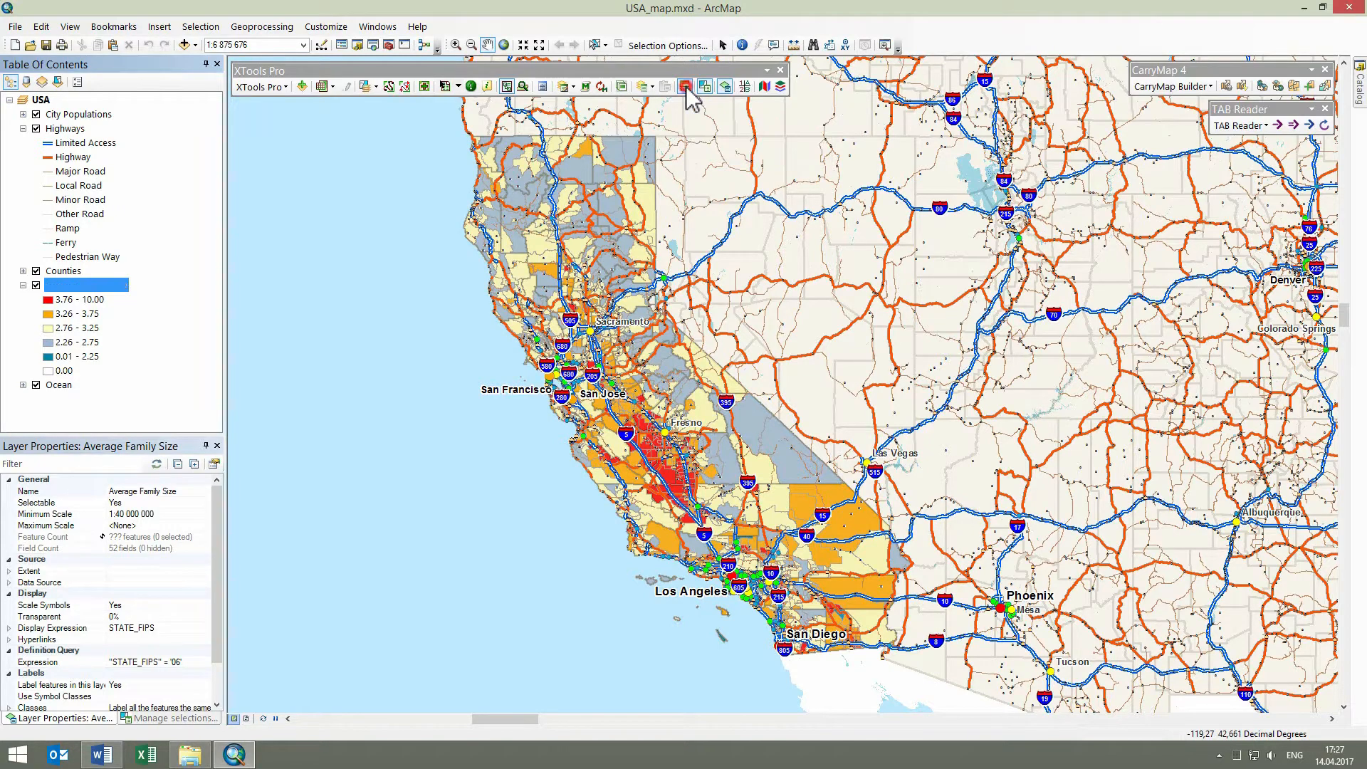
{"action": "left_click", "coordinate": [685, 89]}
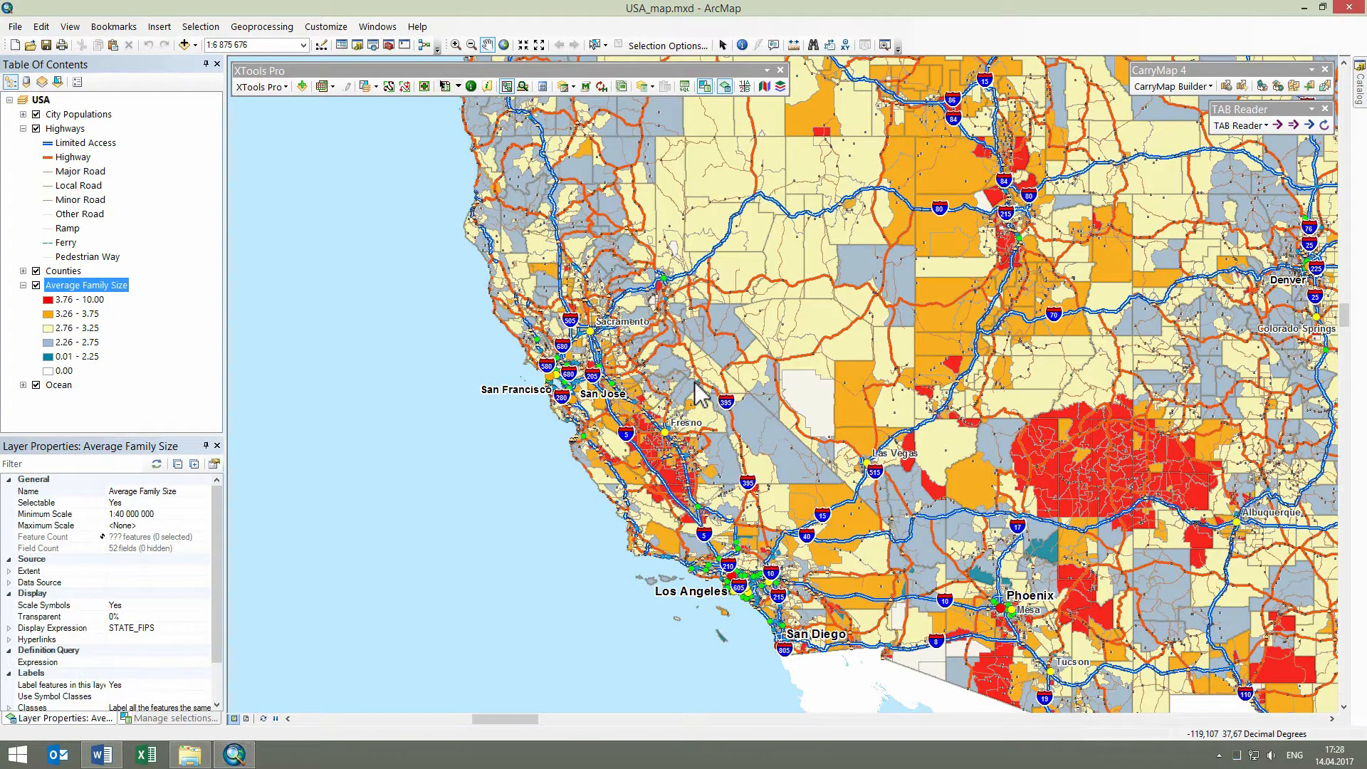
Create a second query, "STATE_FIPS" = '32', for the Average Family Size layer in the XTools Pro Definition Query Manager.
{"action": "left_click", "coordinate": [260, 88]}
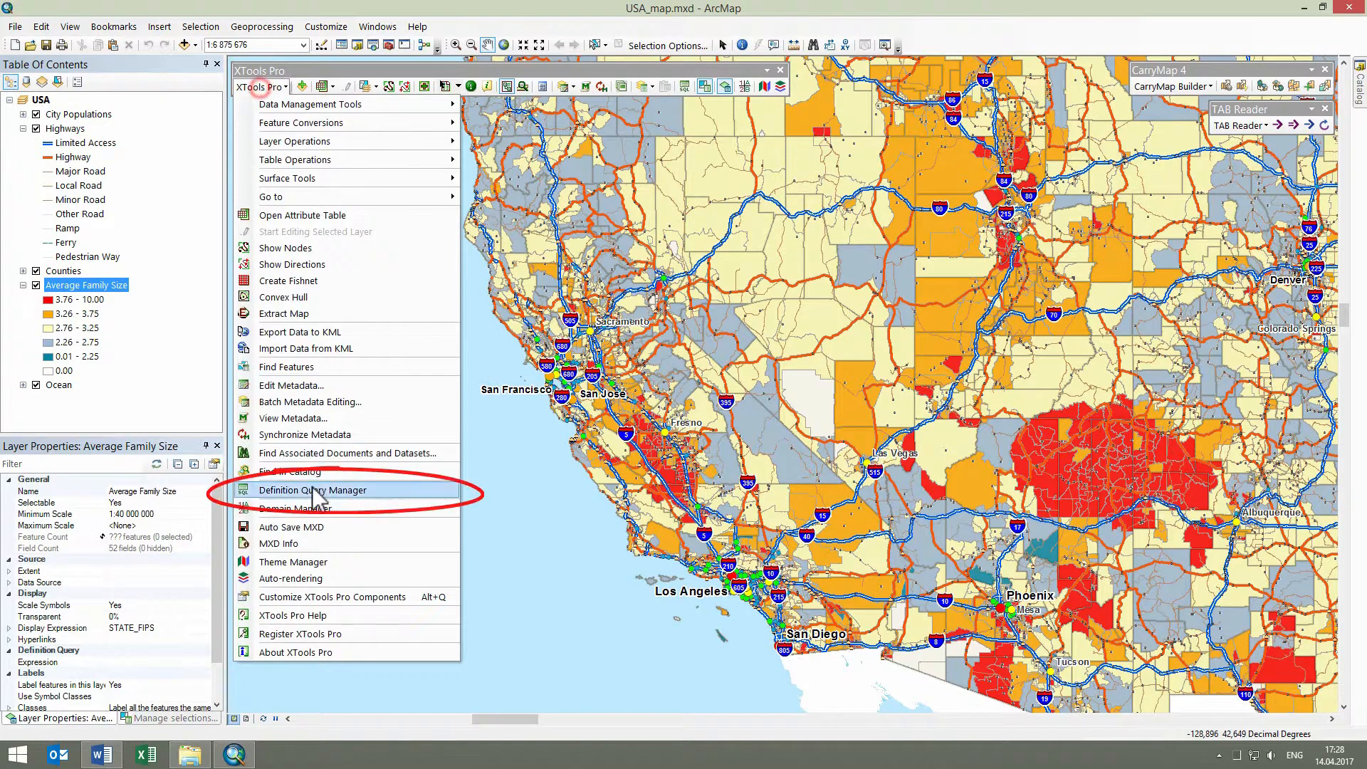
{"action": "left_click", "coordinate": [314, 488]}
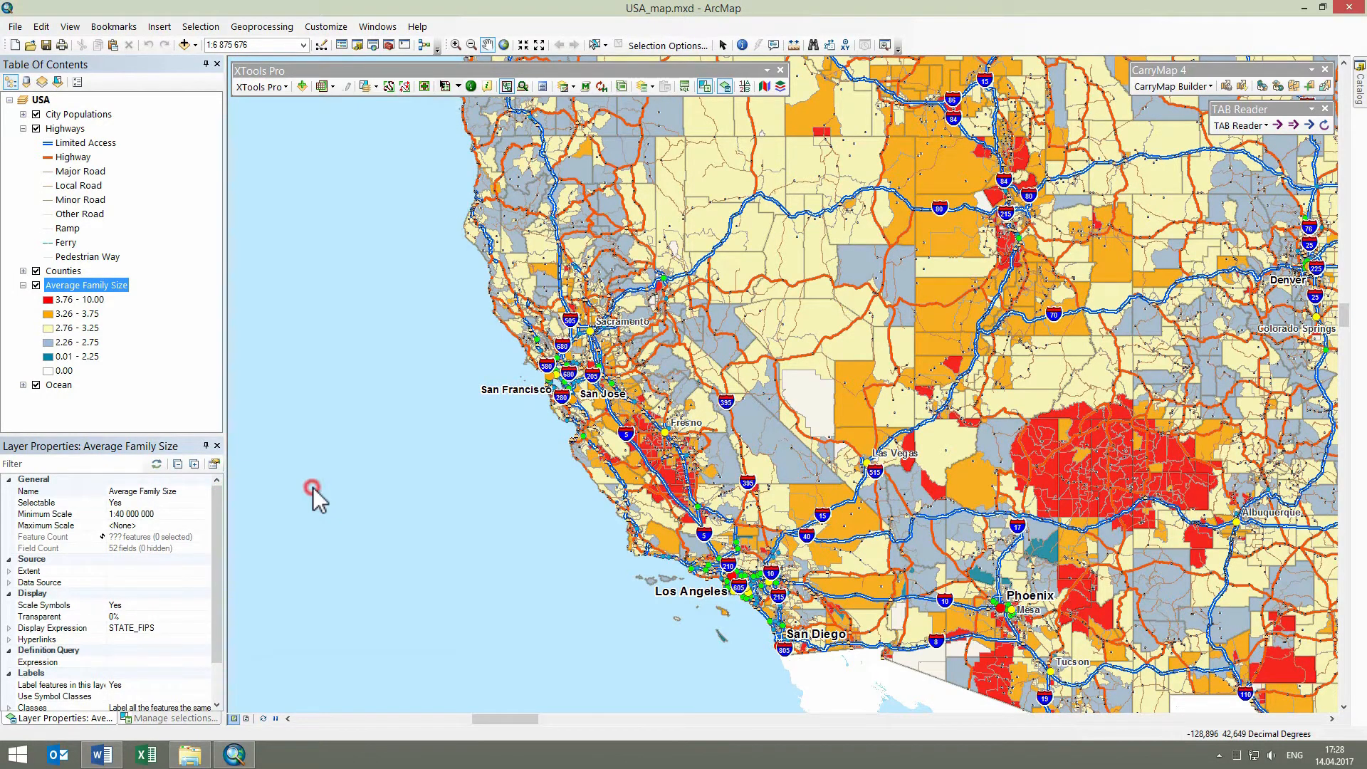
{"action": "left_click", "coordinate": [512, 211]}
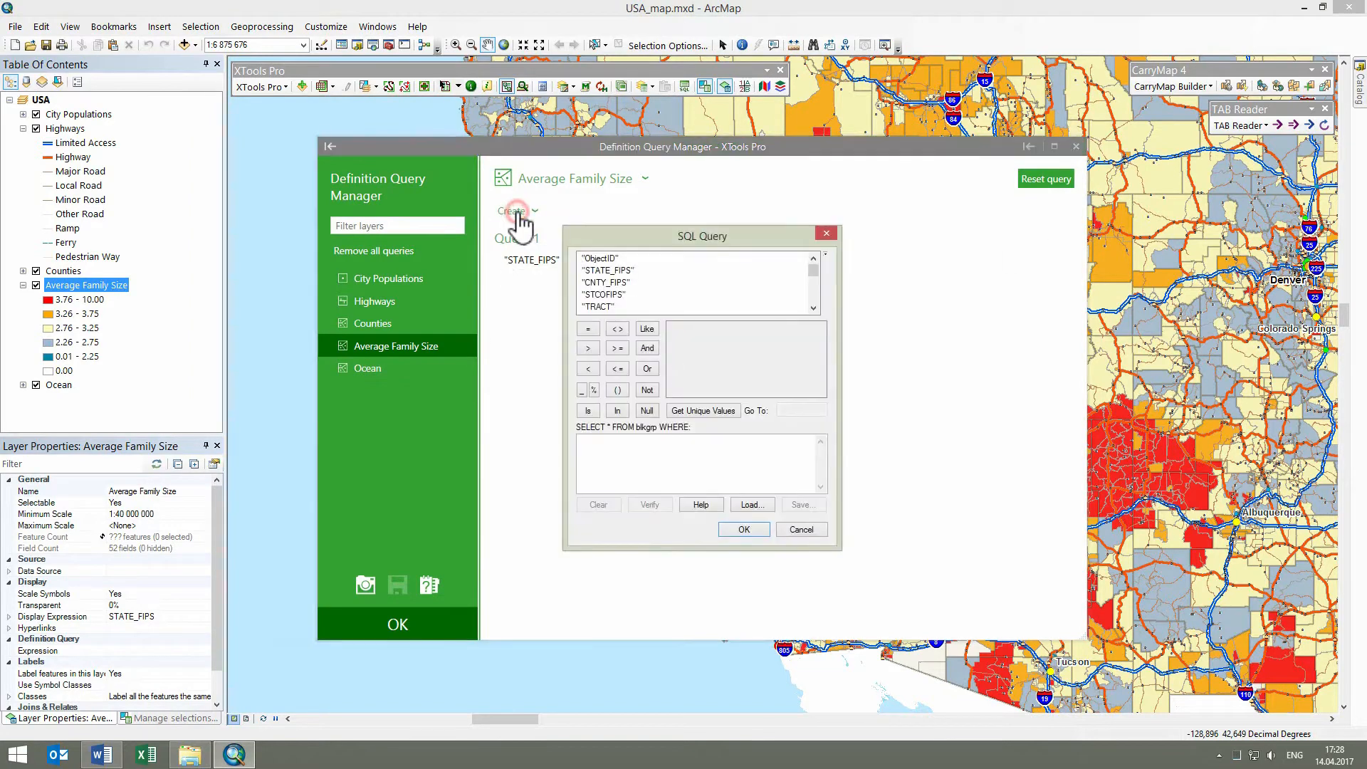
{"action": "double_click", "coordinate": [606, 271]}
{"action": "left_click", "coordinate": [588, 329]}
{"action": "left_click", "coordinate": [703, 411]}
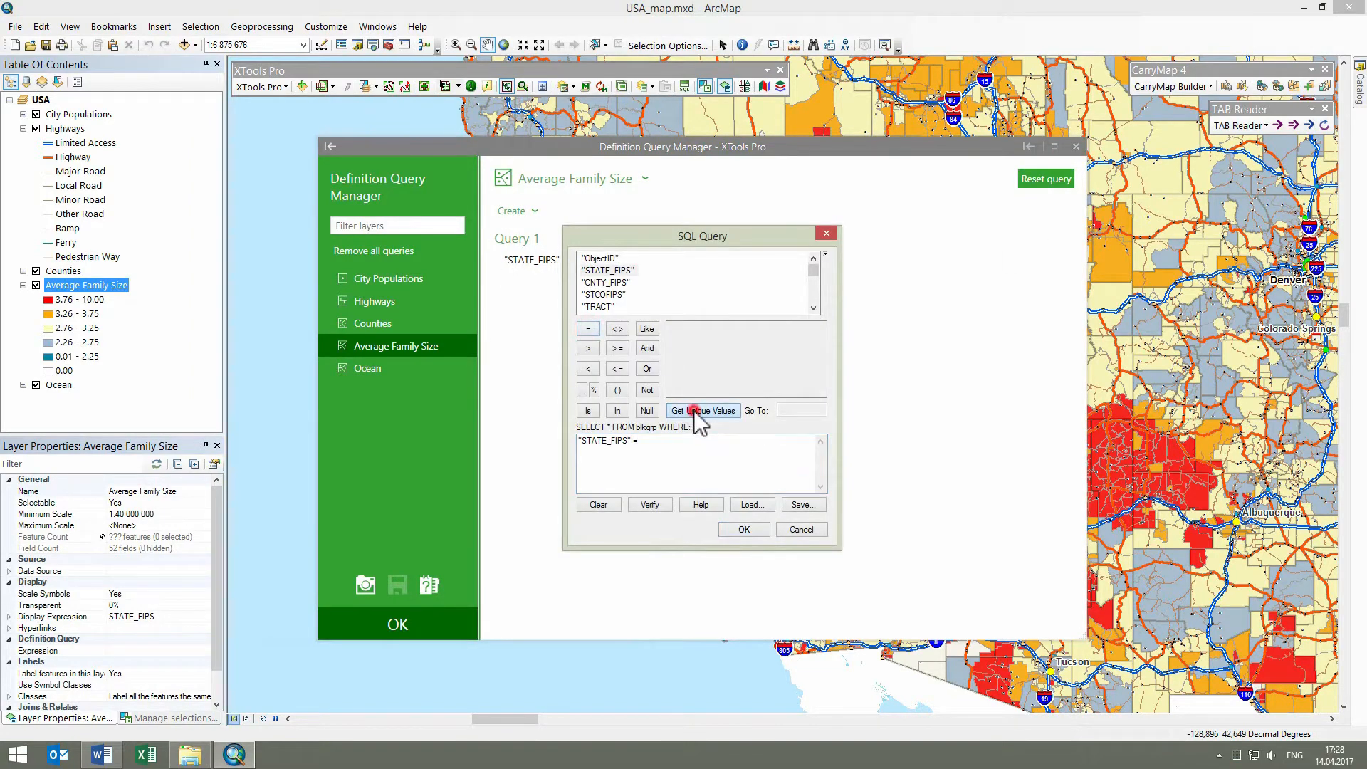
{"action": "scroll", "coordinate": [815, 392], "scroll_direction": "down", "scroll_amount": 8}
{"action": "double_click", "coordinate": [677, 376]}
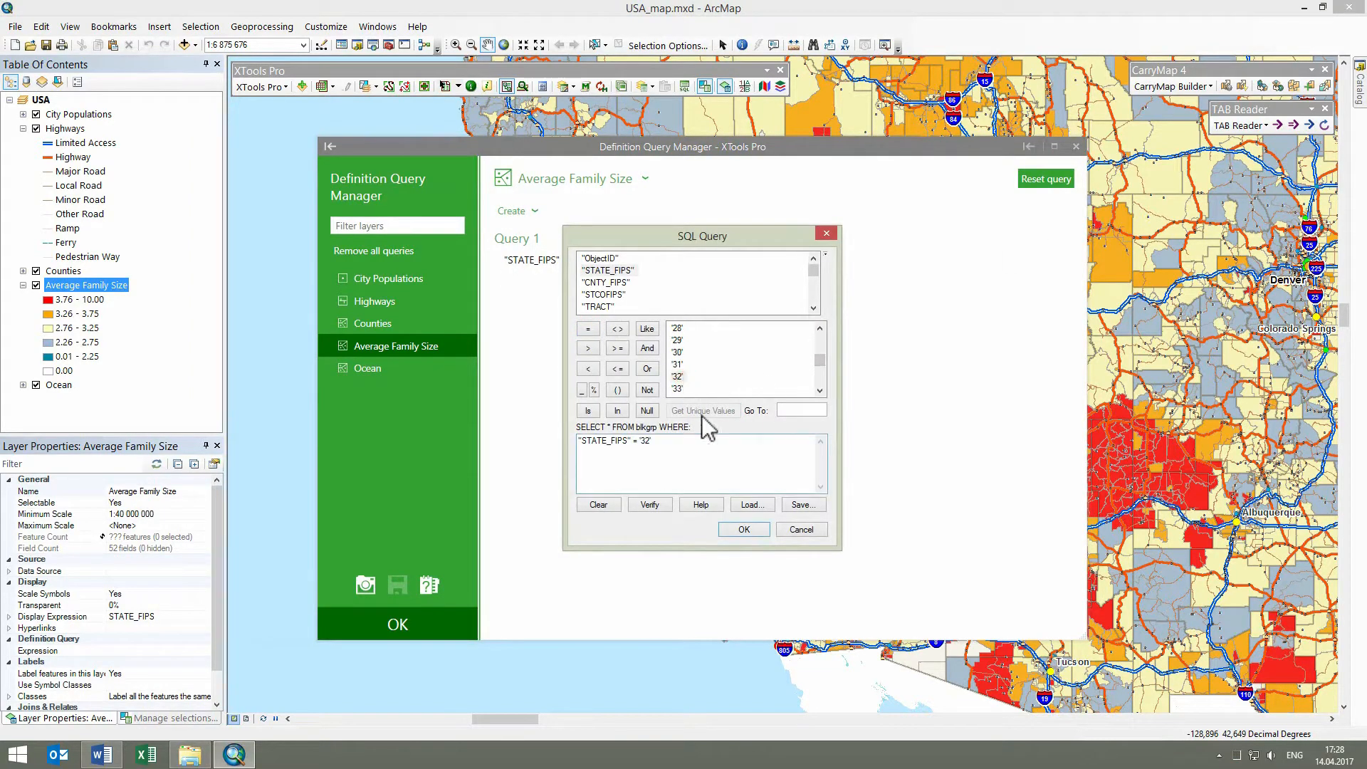
{"action": "left_click", "coordinate": [740, 529]}
{"action": "left_click", "coordinate": [410, 625]}
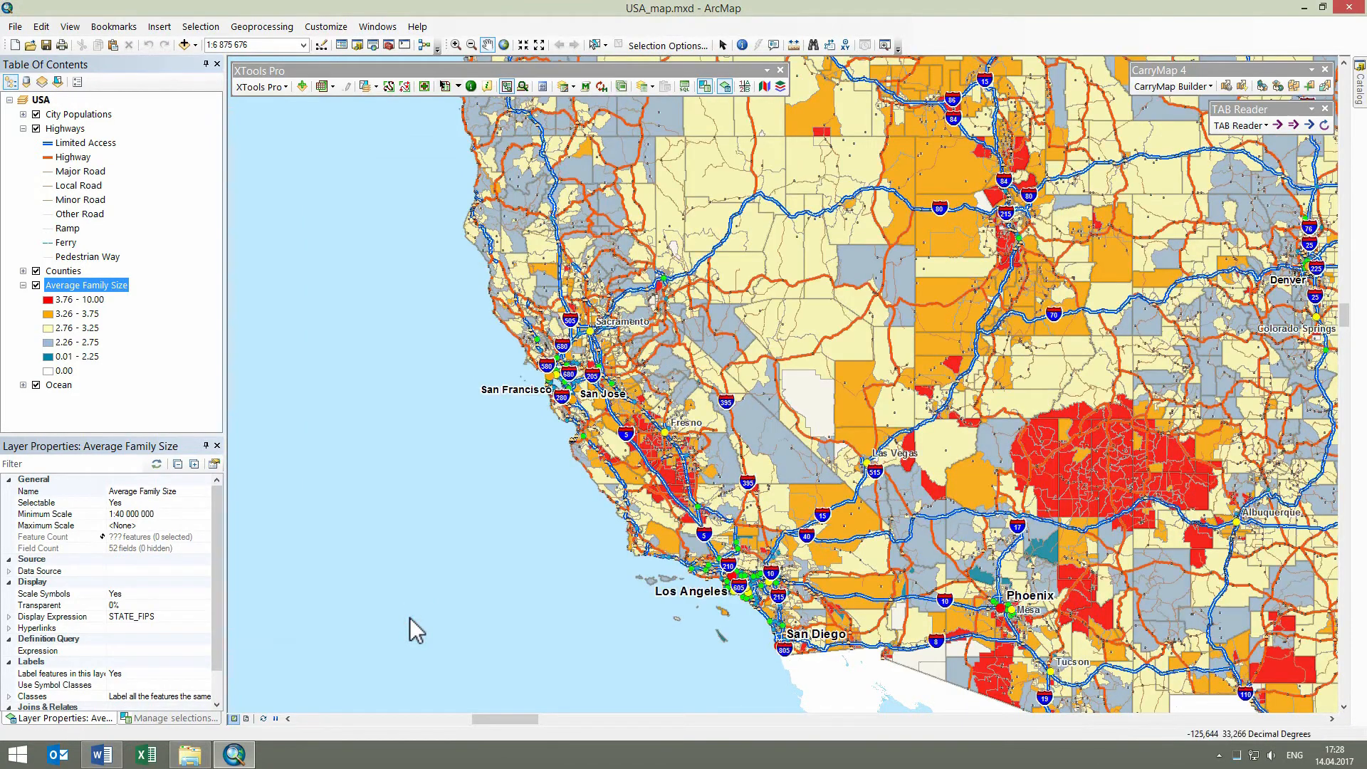
Select the Average Family Size features by attributes where "CNTY_FIPS" = '083', as a new selection.
{"action": "left_click", "coordinate": [194, 28]}
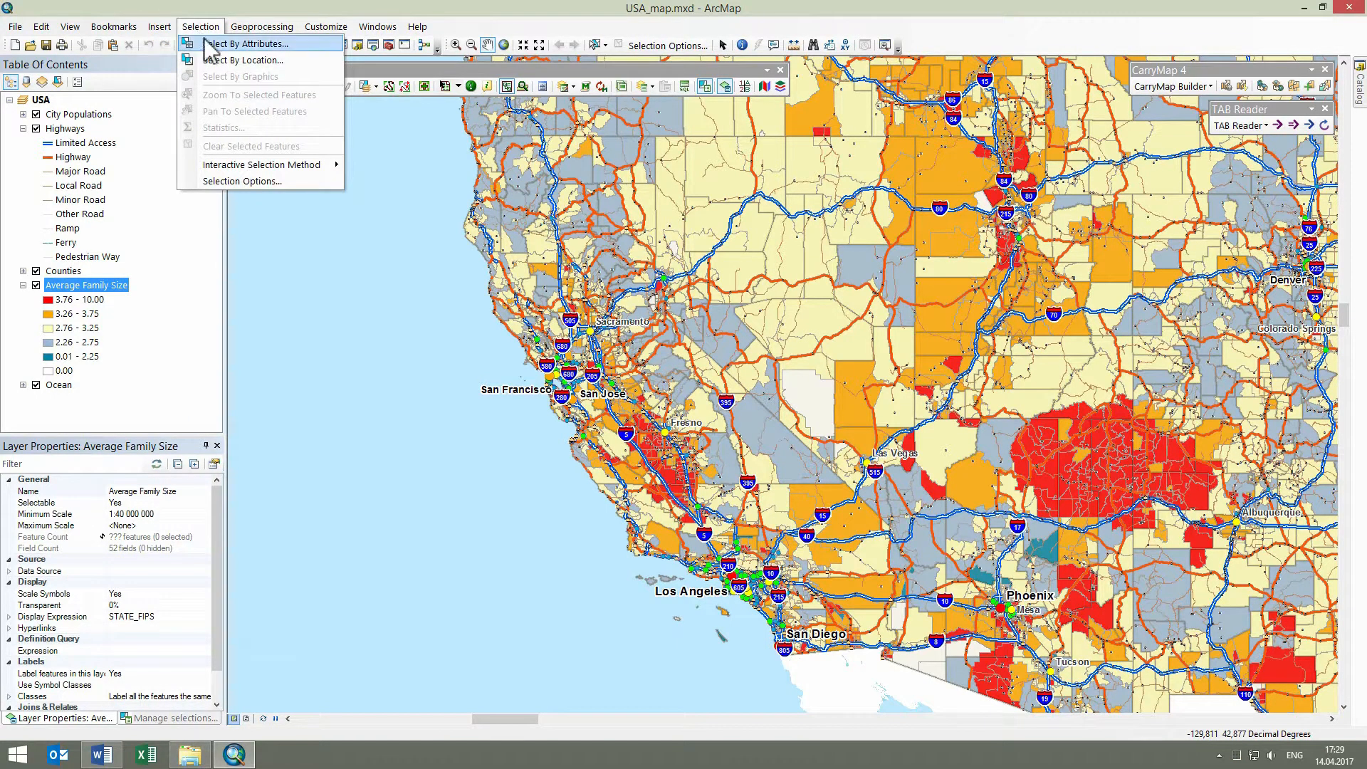
{"action": "left_click", "coordinate": [209, 47]}
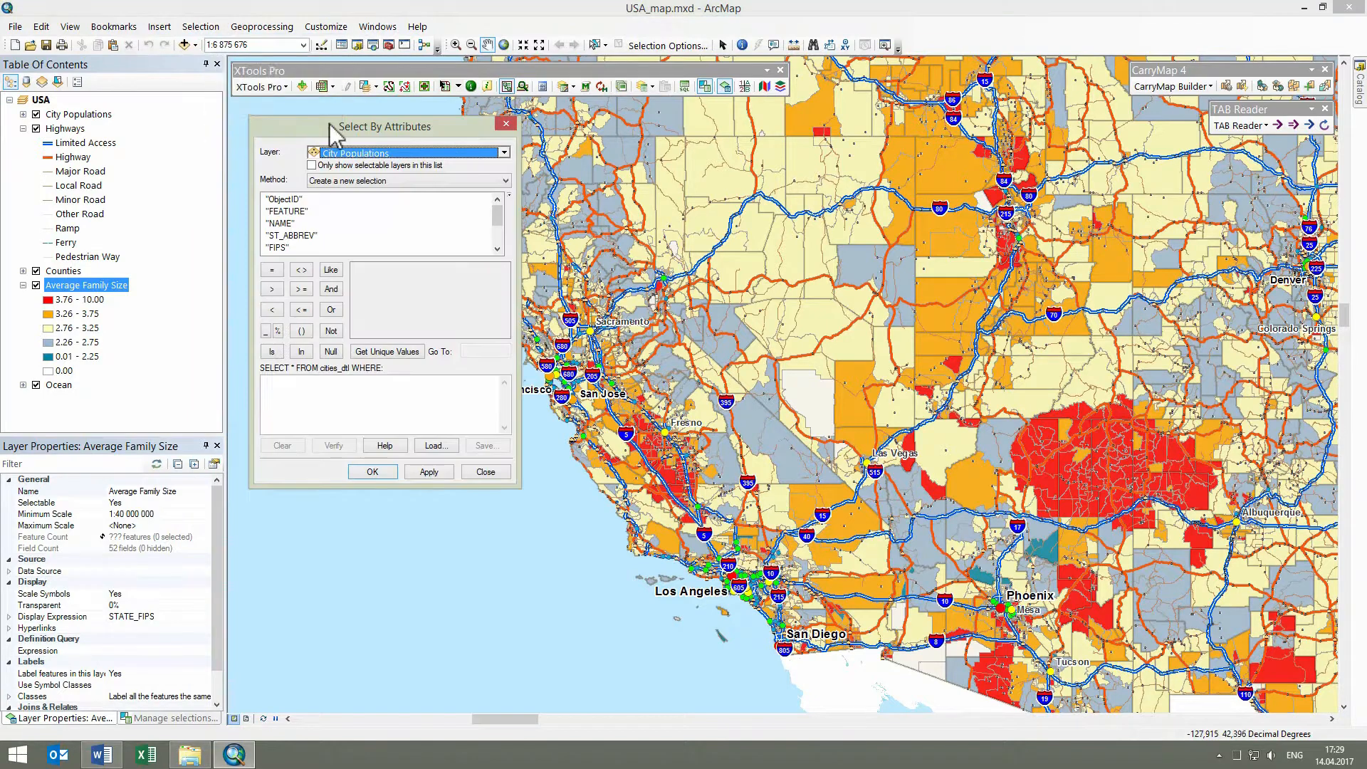
{"action": "left_click", "coordinate": [370, 152]}
{"action": "left_click", "coordinate": [389, 201]}
{"action": "double_click", "coordinate": [289, 223]}
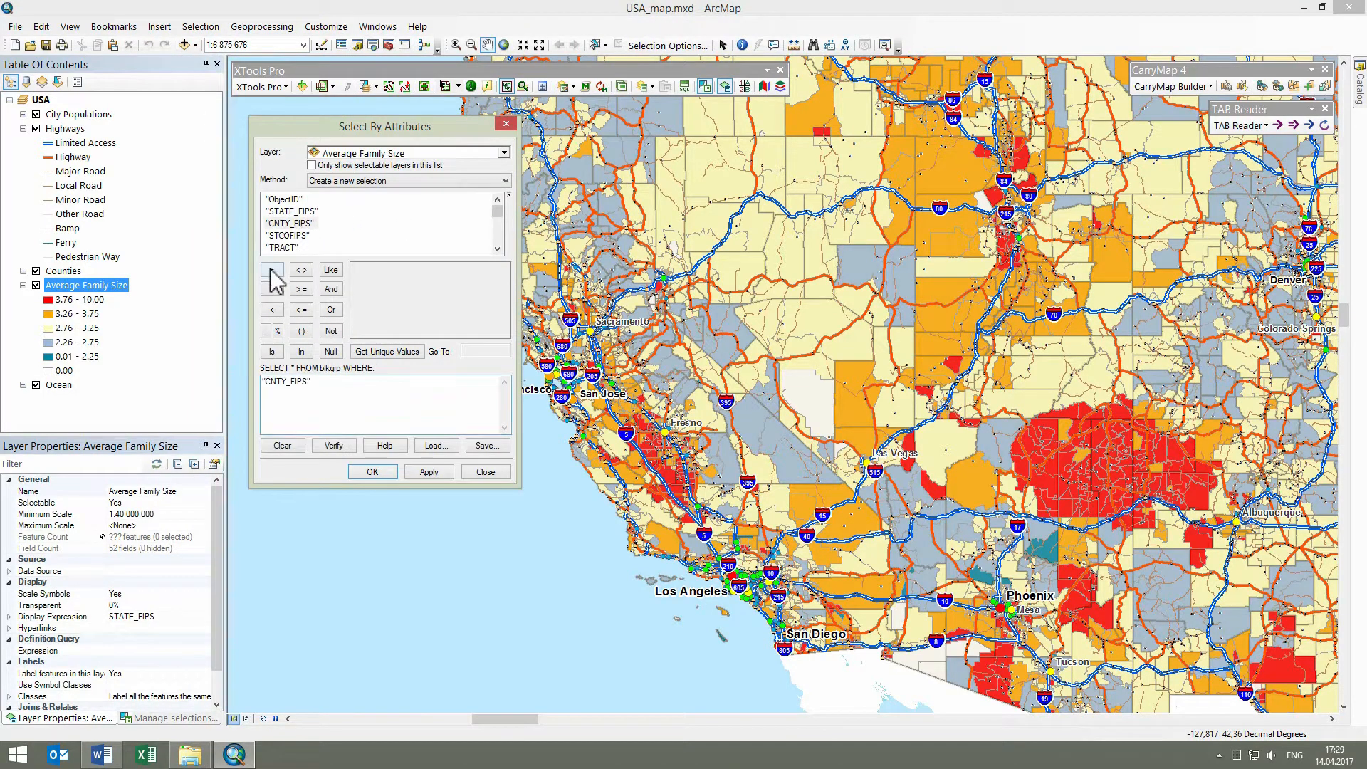
{"action": "left_click", "coordinate": [272, 270]}
{"action": "left_click", "coordinate": [387, 351]}
{"action": "double_click", "coordinate": [363, 269]}
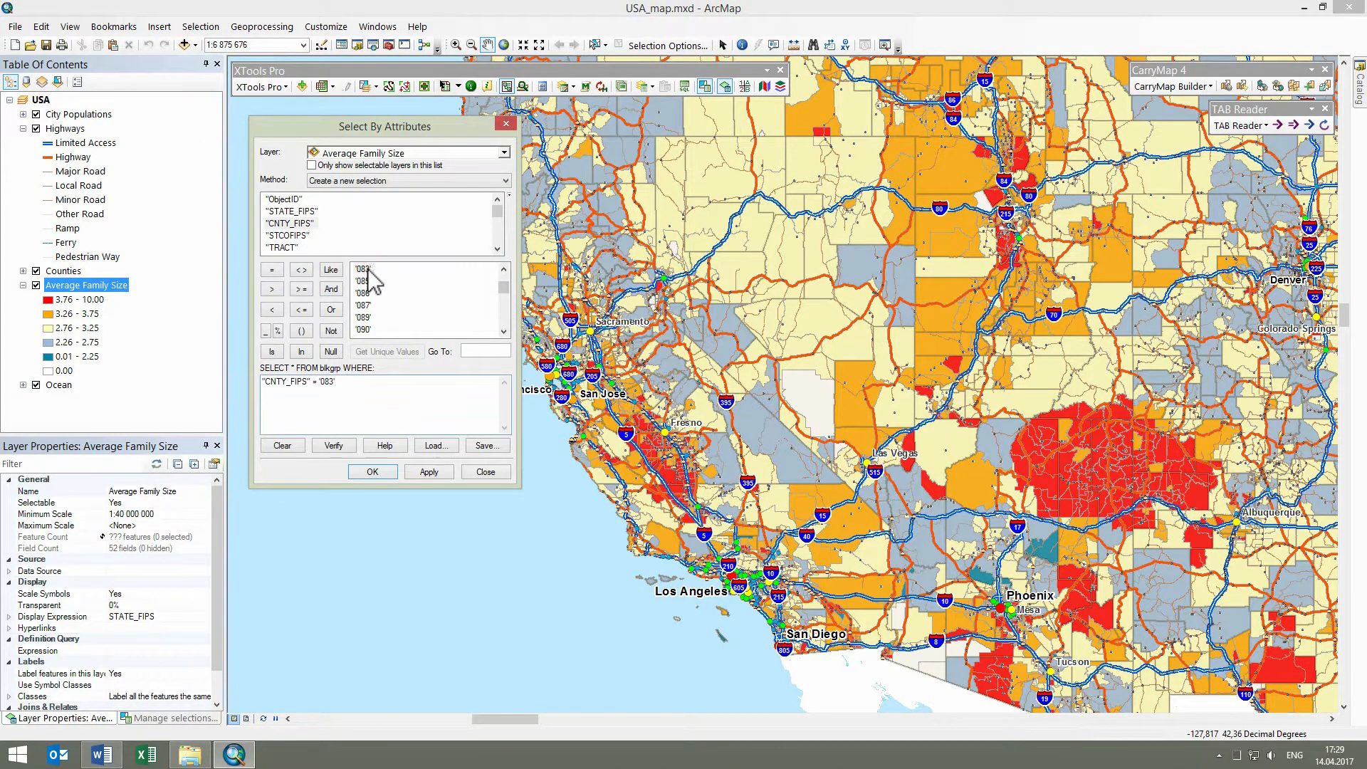
{"action": "left_click", "coordinate": [372, 471]}
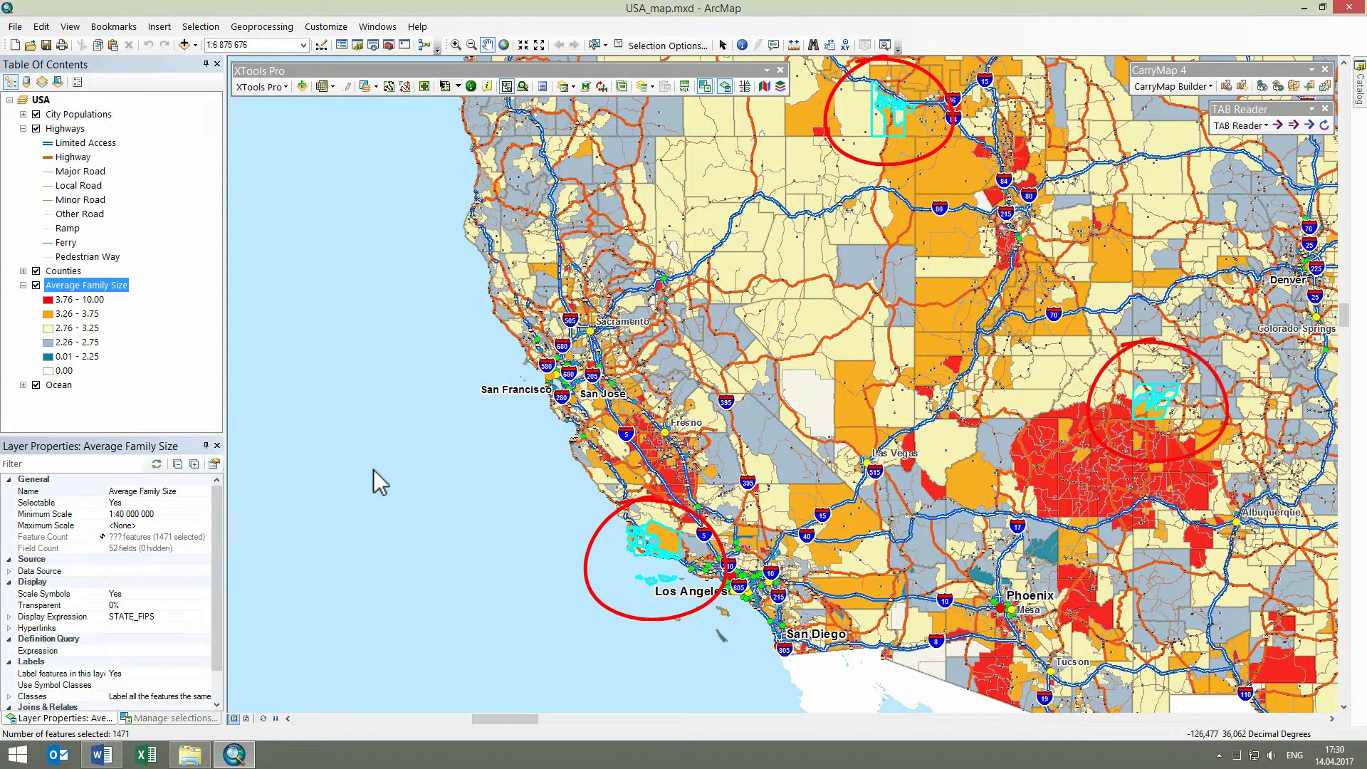
Create a definition query from the selected features of the Average Family Size layer.
{"action": "right_click", "coordinate": [75, 285]}
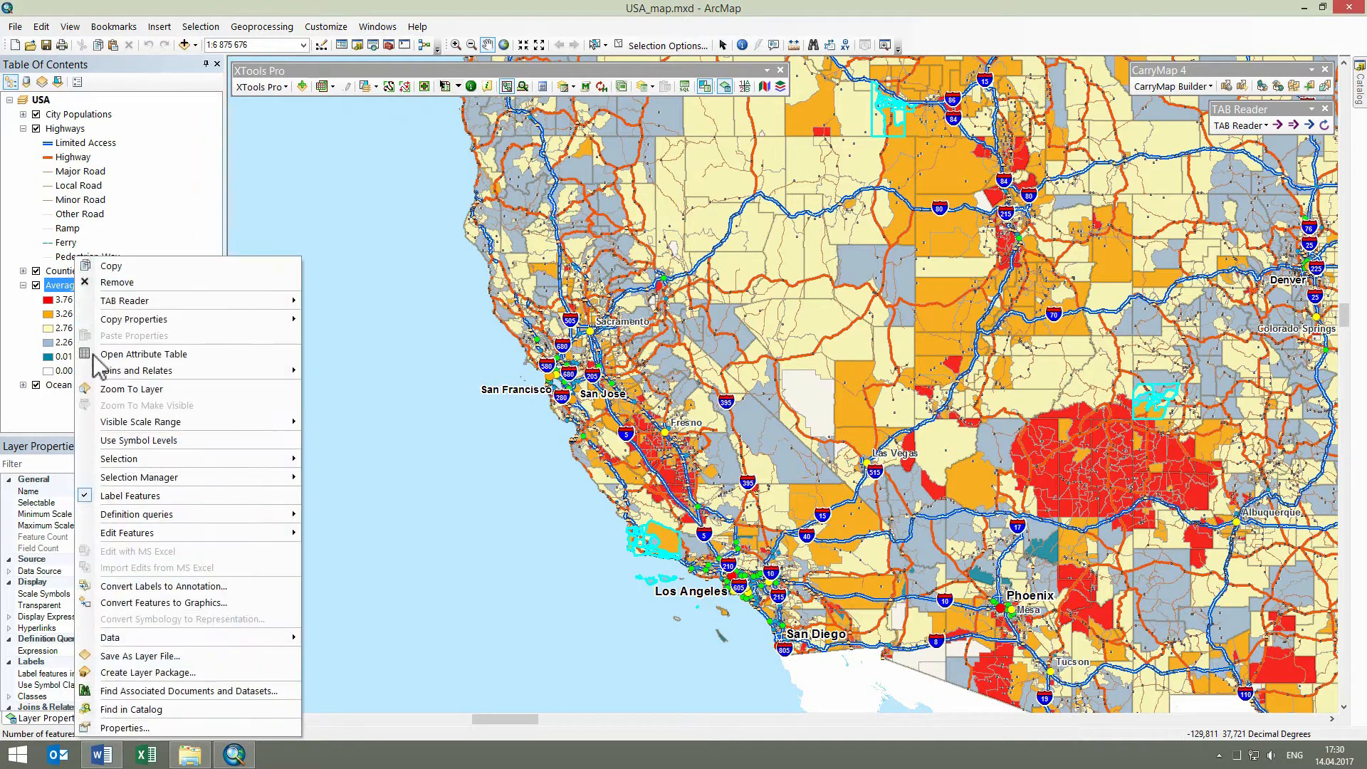
{"action": "mouse_move", "coordinate": [169, 527]}
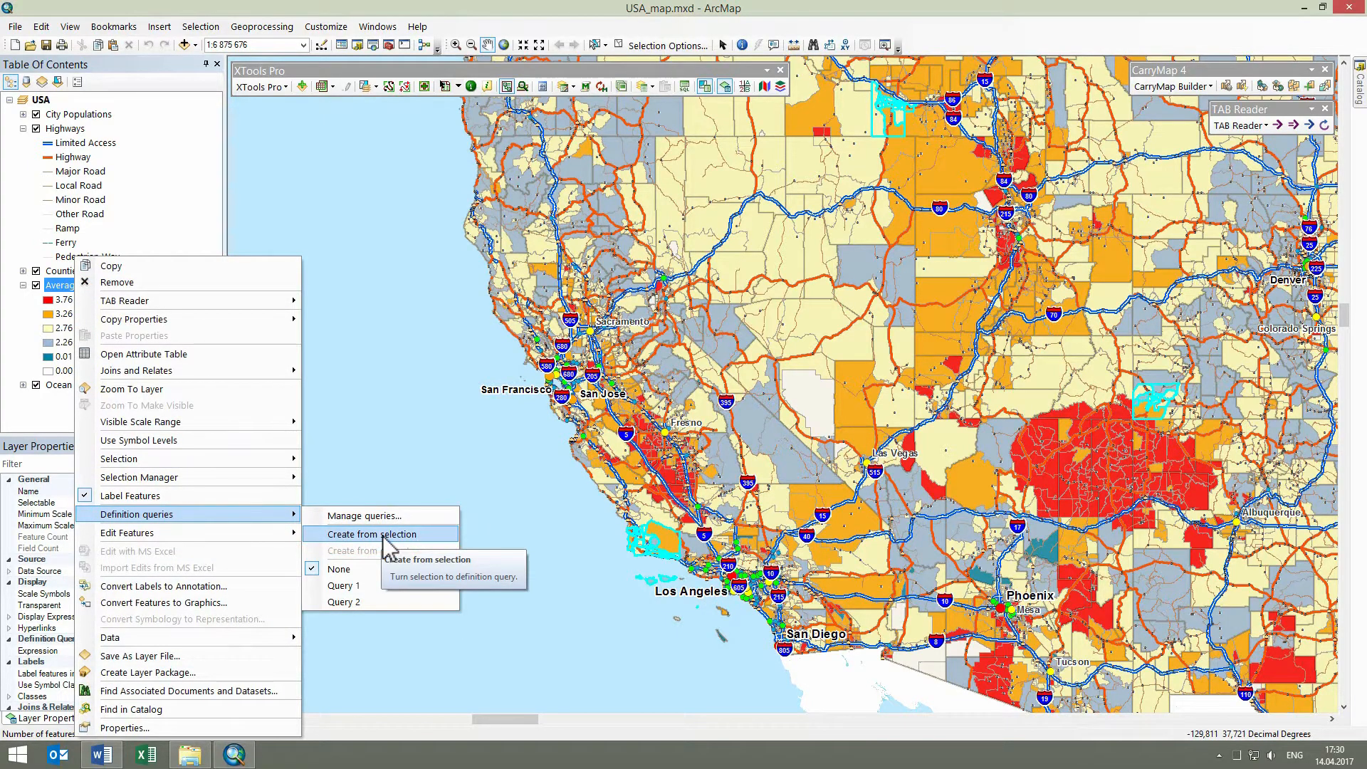
{"action": "left_click", "coordinate": [388, 534]}
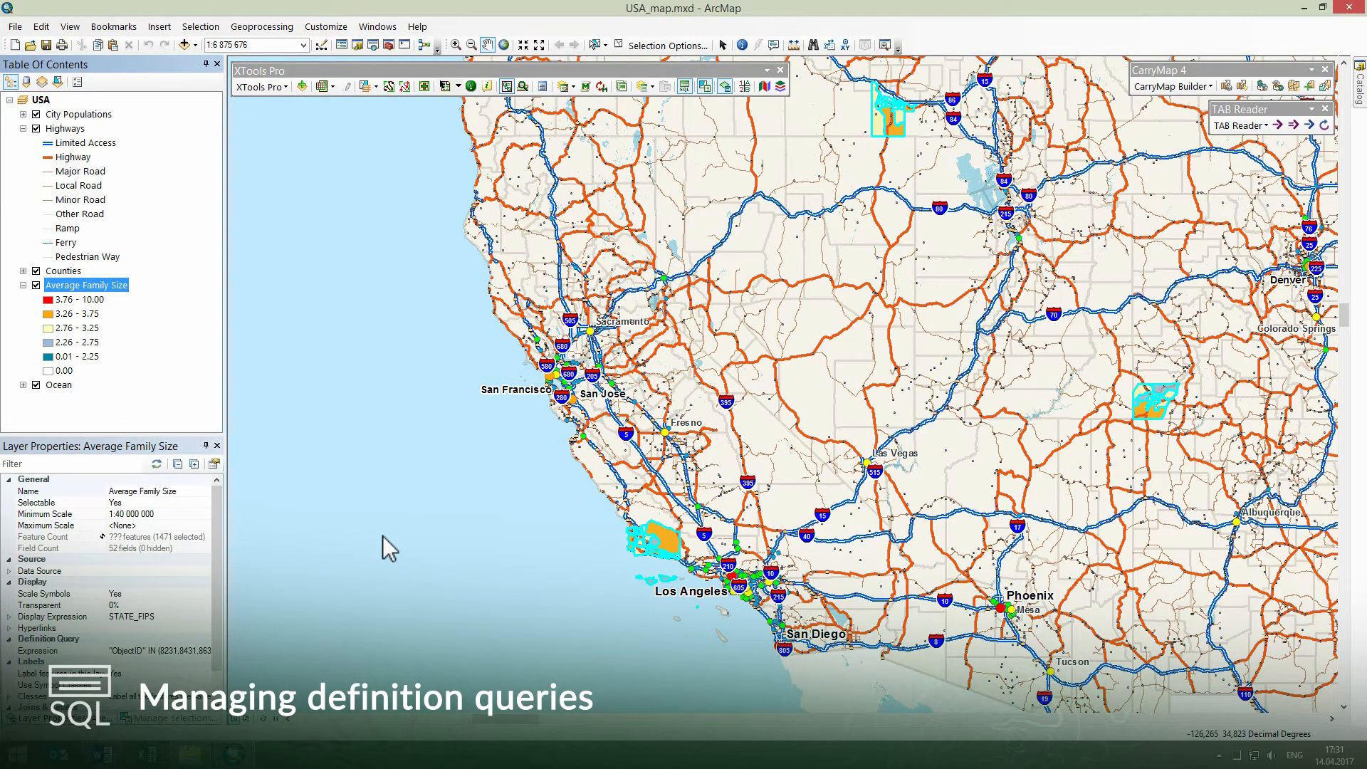
Open the query manager for the Average Family Size layer and rename Query 3 to "Select 083".
{"action": "right_click", "coordinate": [101, 284]}
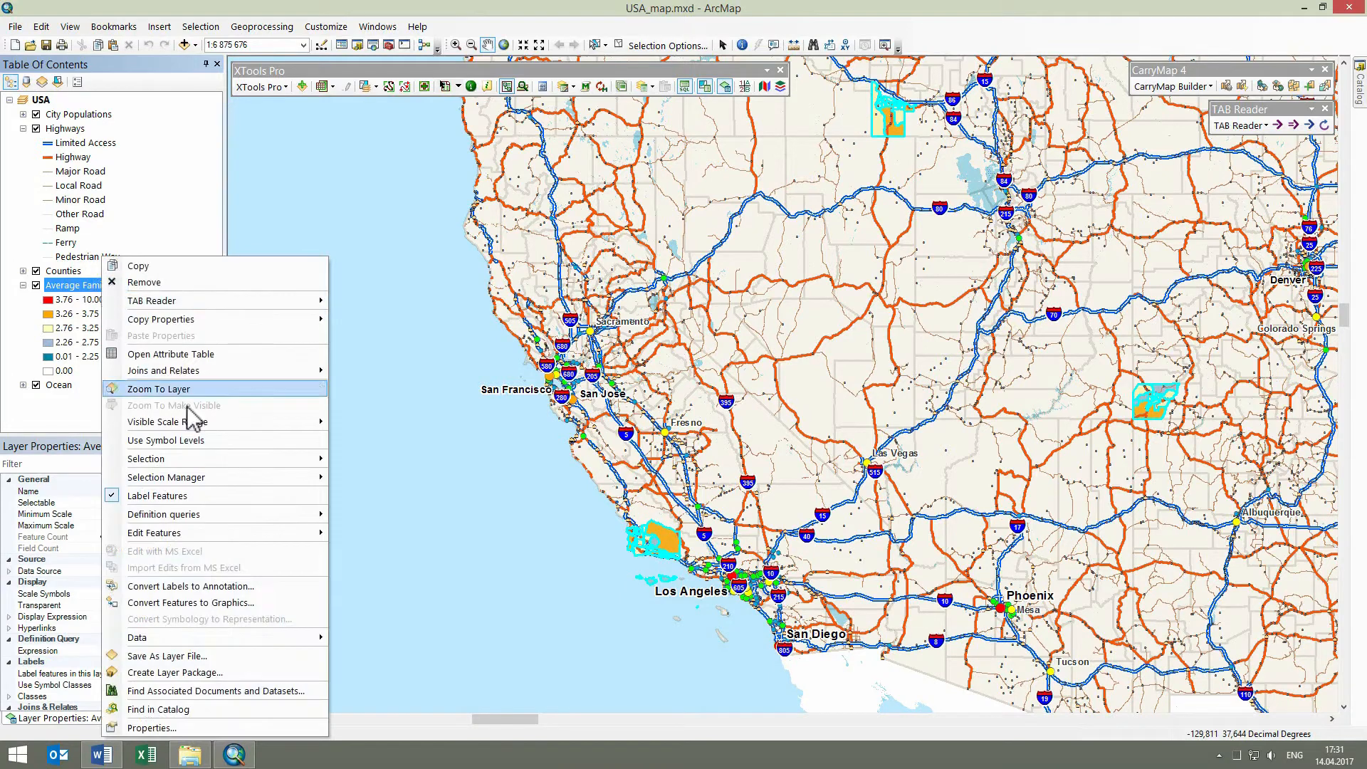
{"action": "mouse_move", "coordinate": [263, 513]}
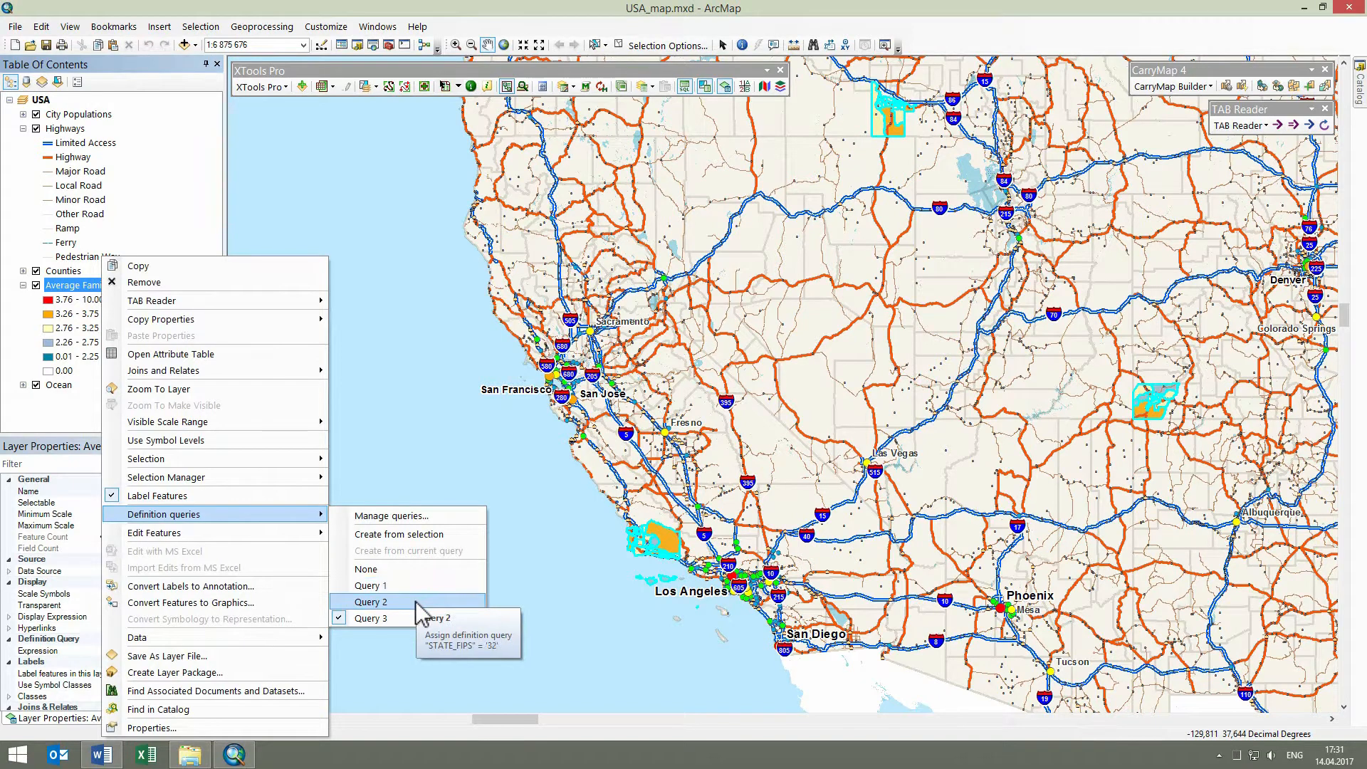
{"action": "left_click", "coordinate": [395, 517]}
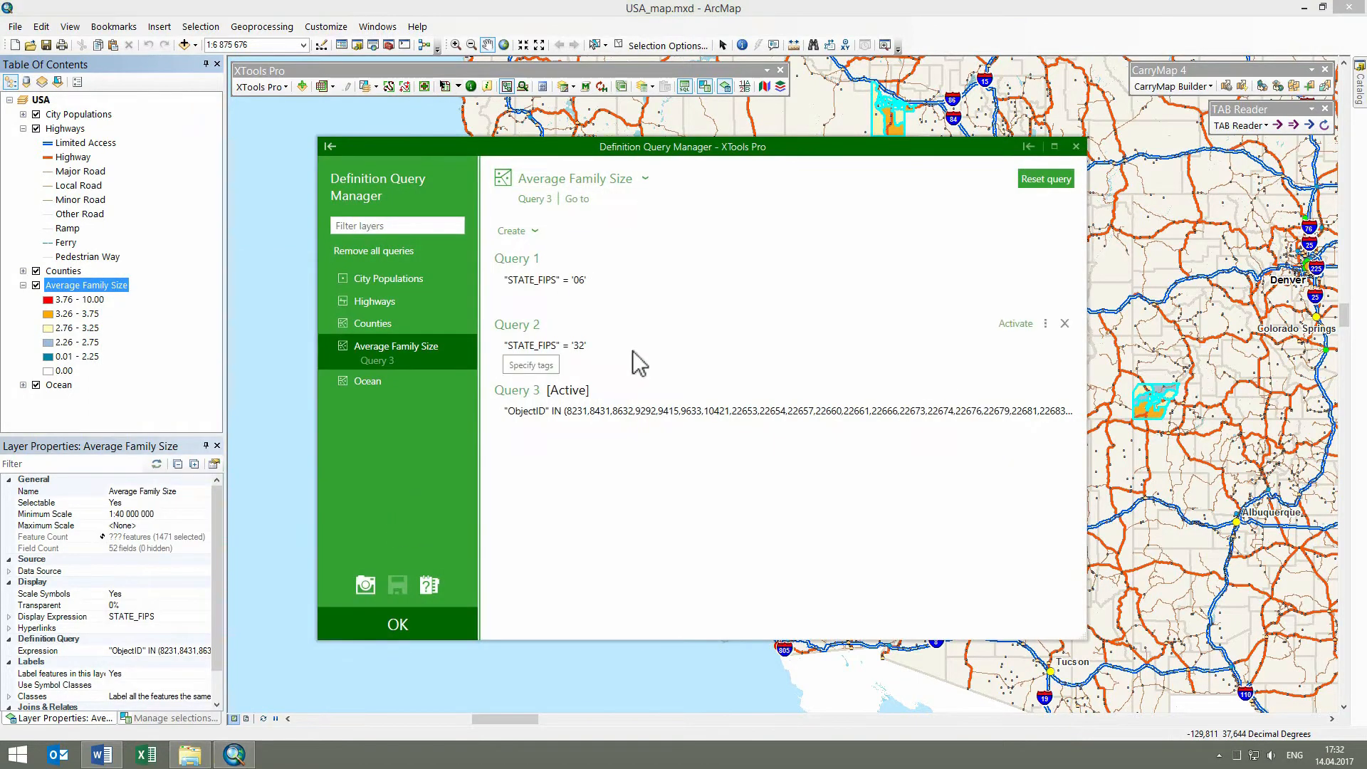
{"action": "left_click", "coordinate": [1045, 390]}
{"action": "left_click", "coordinate": [1011, 406]}
{"action": "type", "text": "Sele"}
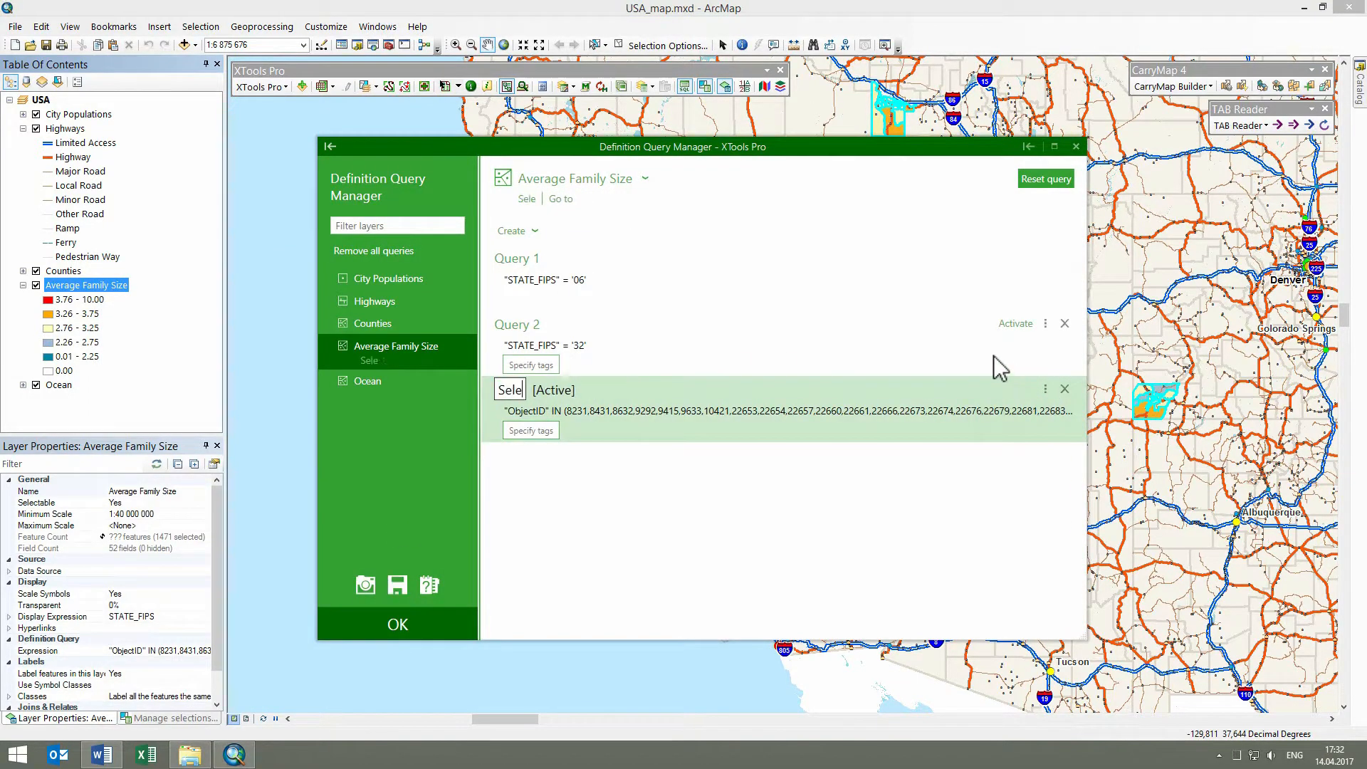
{"action": "type", "text": "ct 083"}
{"action": "key", "text": "Return"}
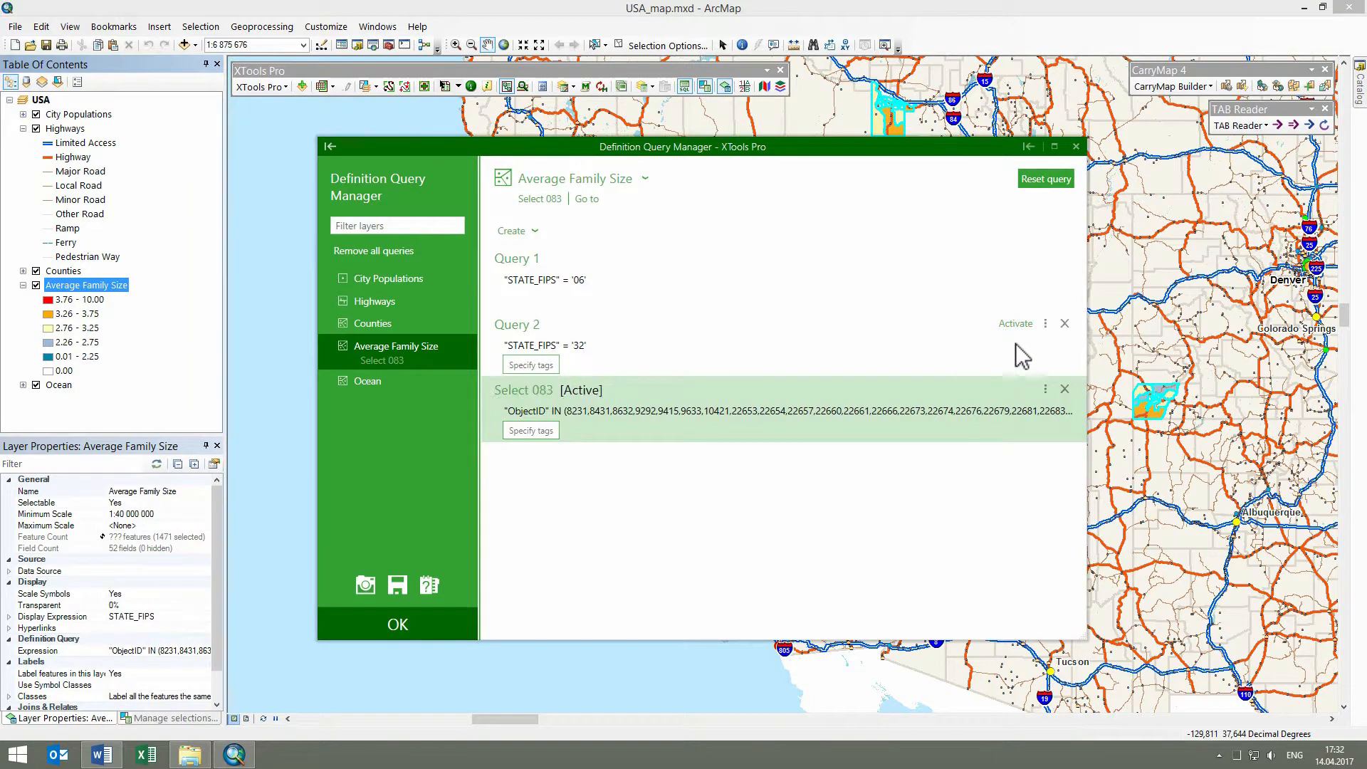
Rename Query 2, which filters STATE_FIPS '32', to "Nevada Query".
{"action": "left_click", "coordinate": [1045, 323]}
{"action": "left_click", "coordinate": [1011, 343]}
{"action": "type", "text": "Nevada Query"}
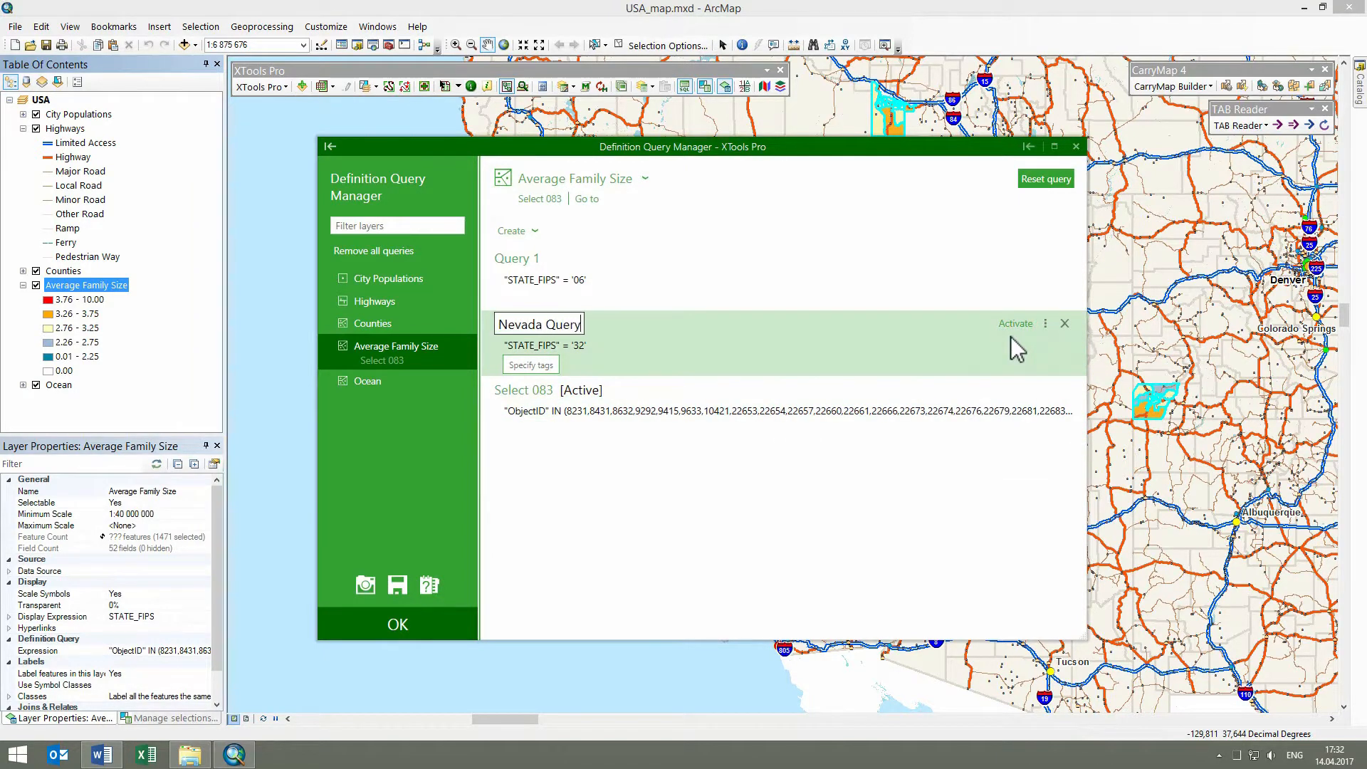
{"action": "key", "text": "Return"}
Rename Query 1 to "California Query" and accept the changes in the Definition Query Manager.
{"action": "left_click", "coordinate": [1046, 258]}
{"action": "left_click", "coordinate": [1027, 276]}
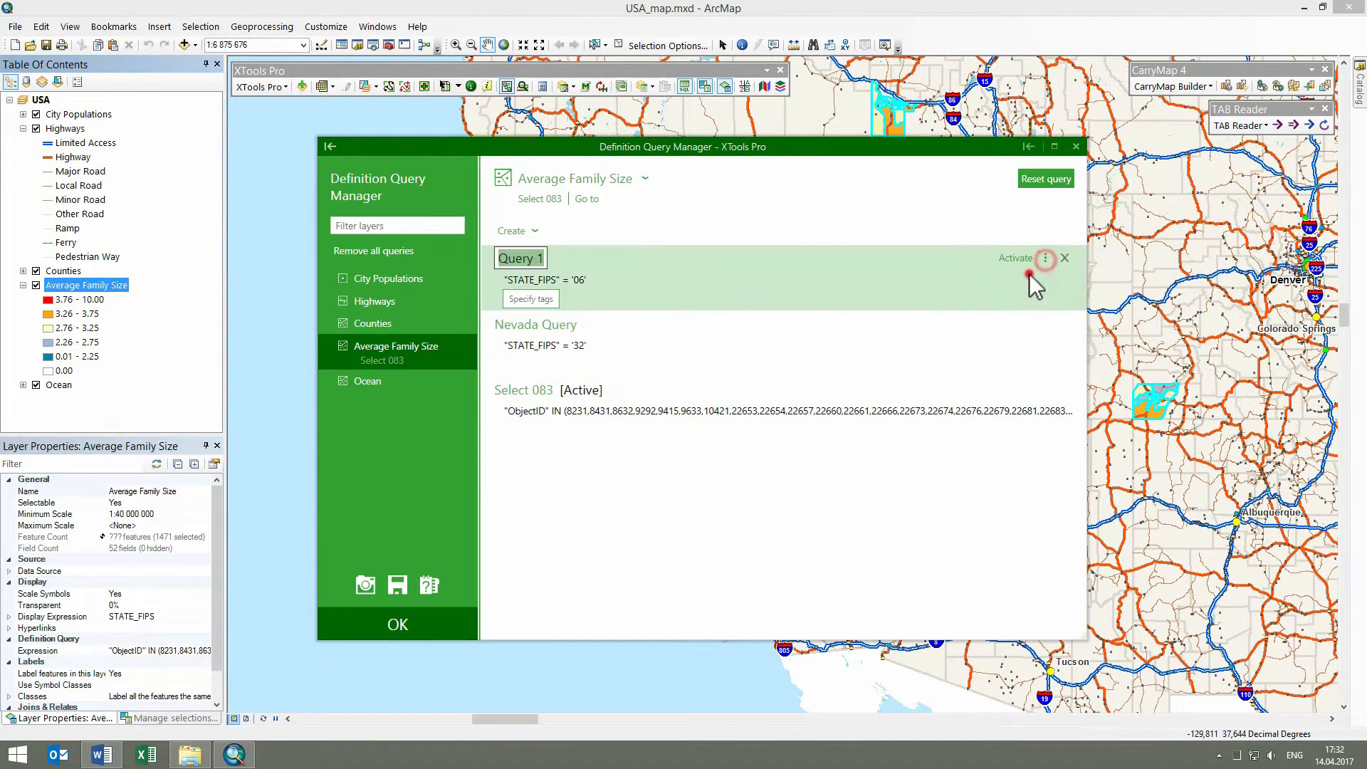
{"action": "type", "text": "California Query"}
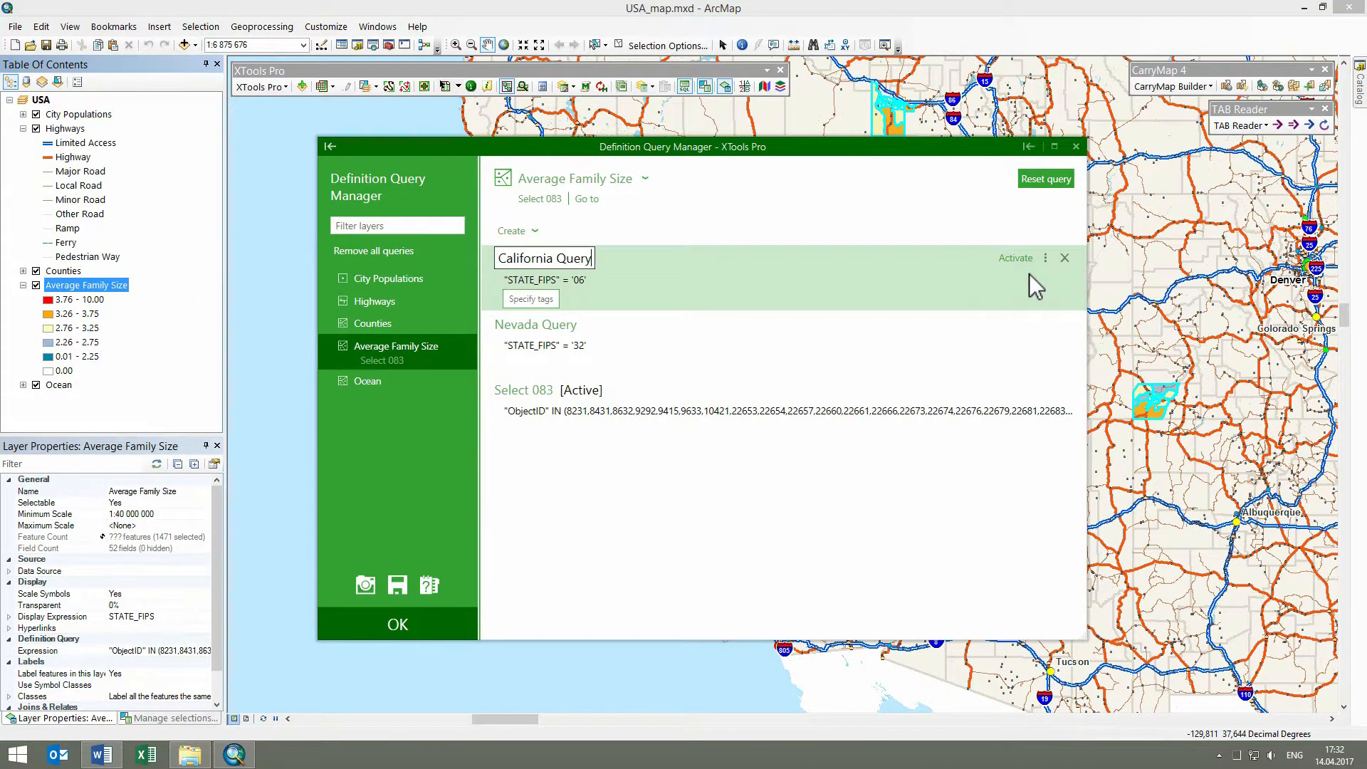
{"action": "key", "text": "Return"}
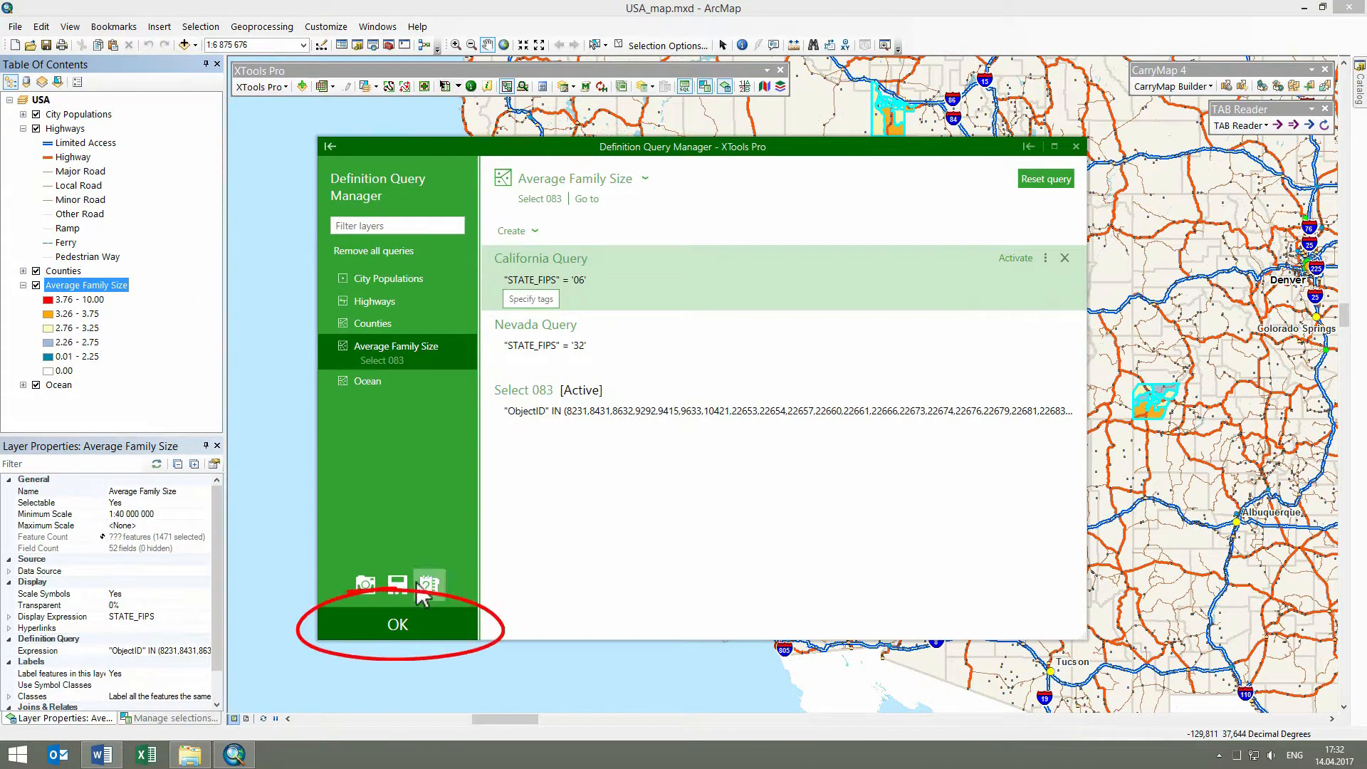
{"action": "left_click", "coordinate": [398, 624]}
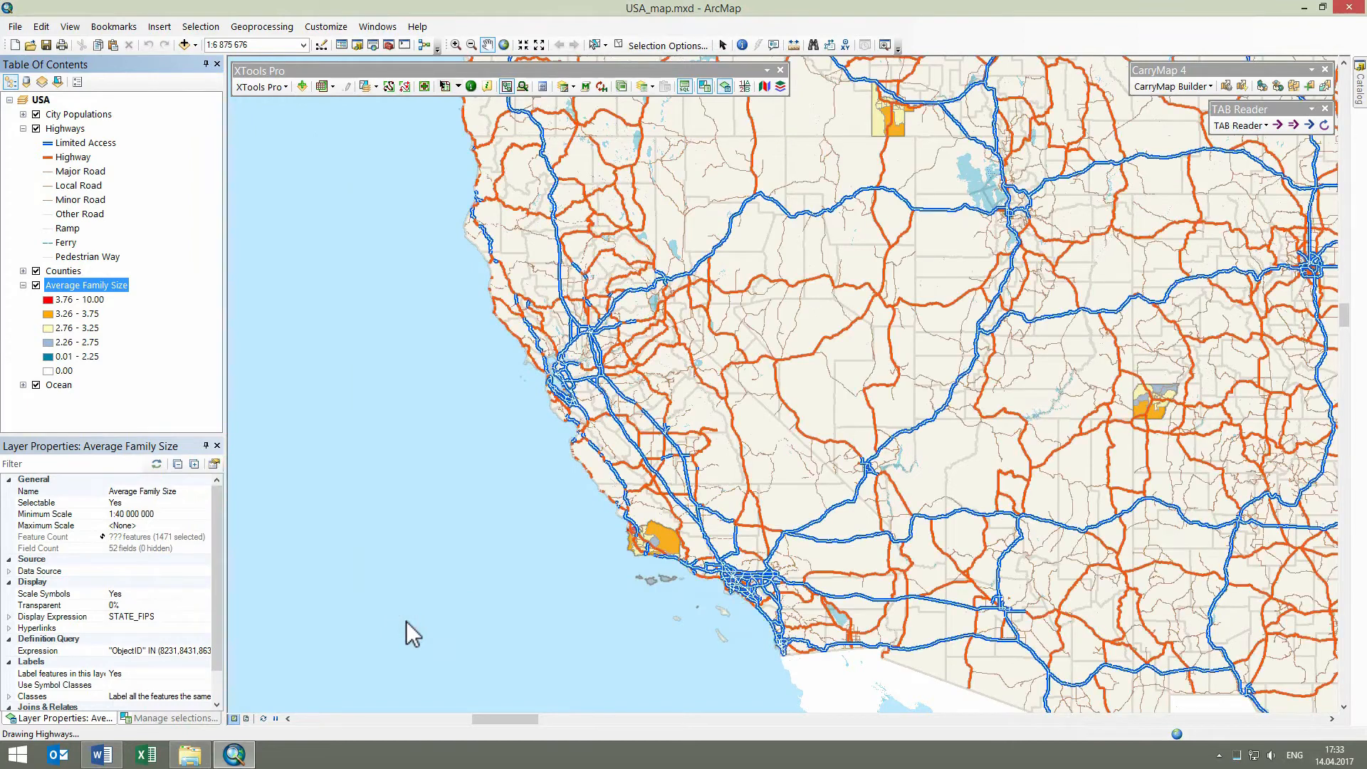
Clear the selected features and assign the Nevada Query to the Average Family Size layer.
{"action": "left_click", "coordinate": [617, 45]}
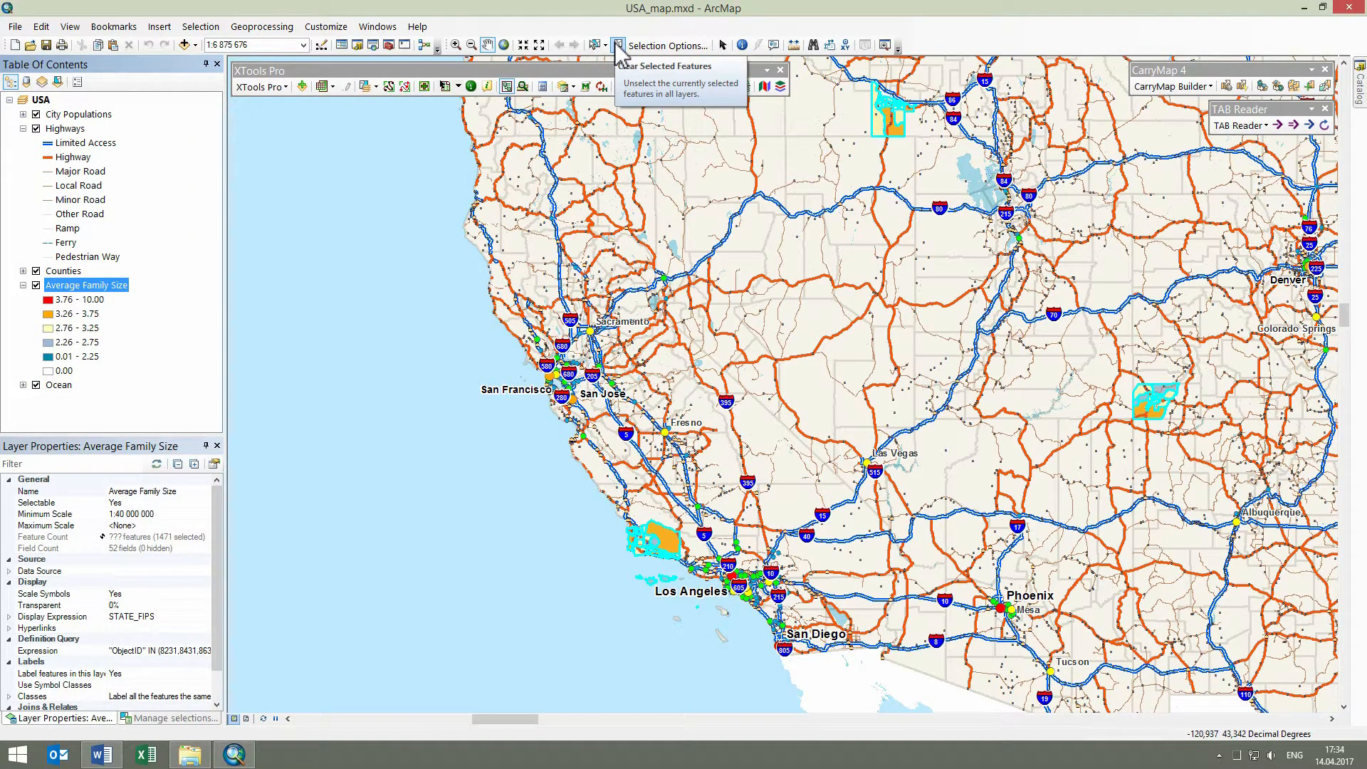
{"action": "left_click", "coordinate": [617, 46]}
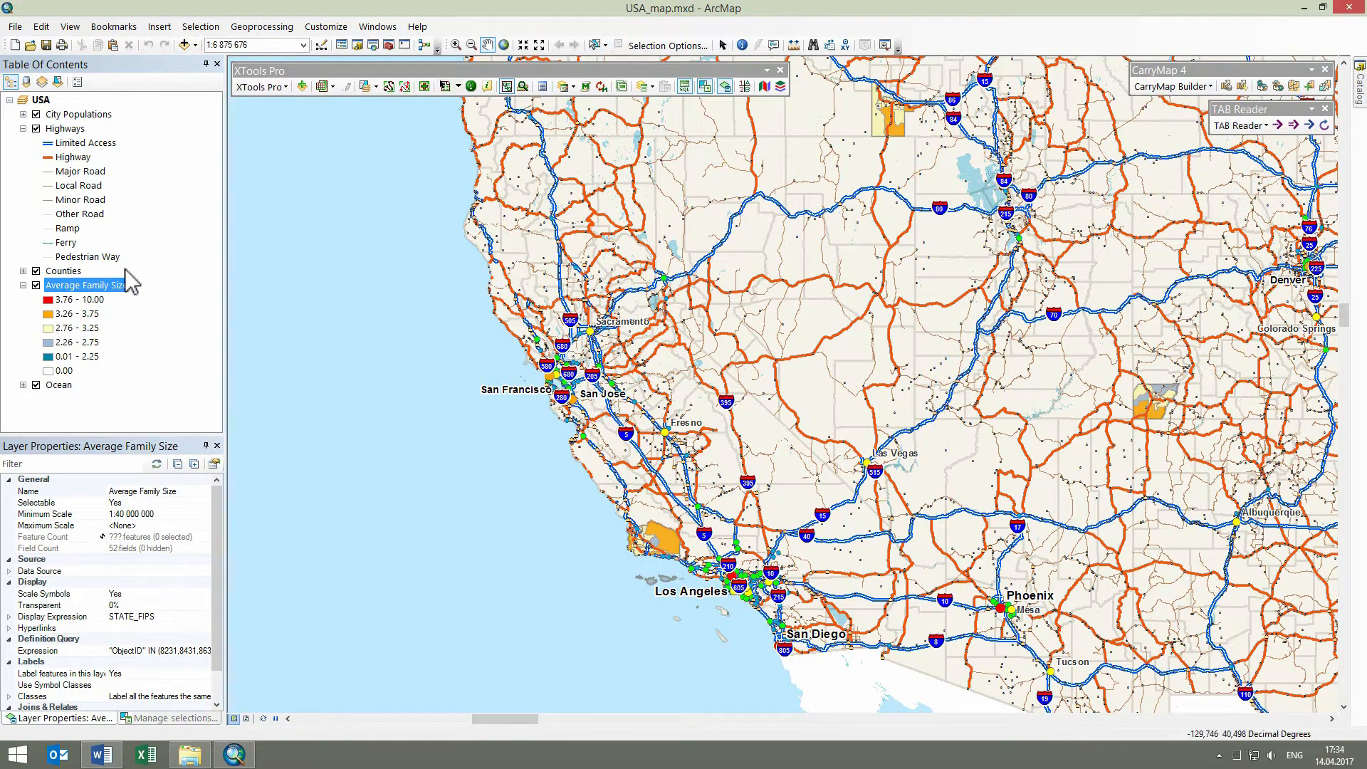
{"action": "right_click", "coordinate": [98, 287]}
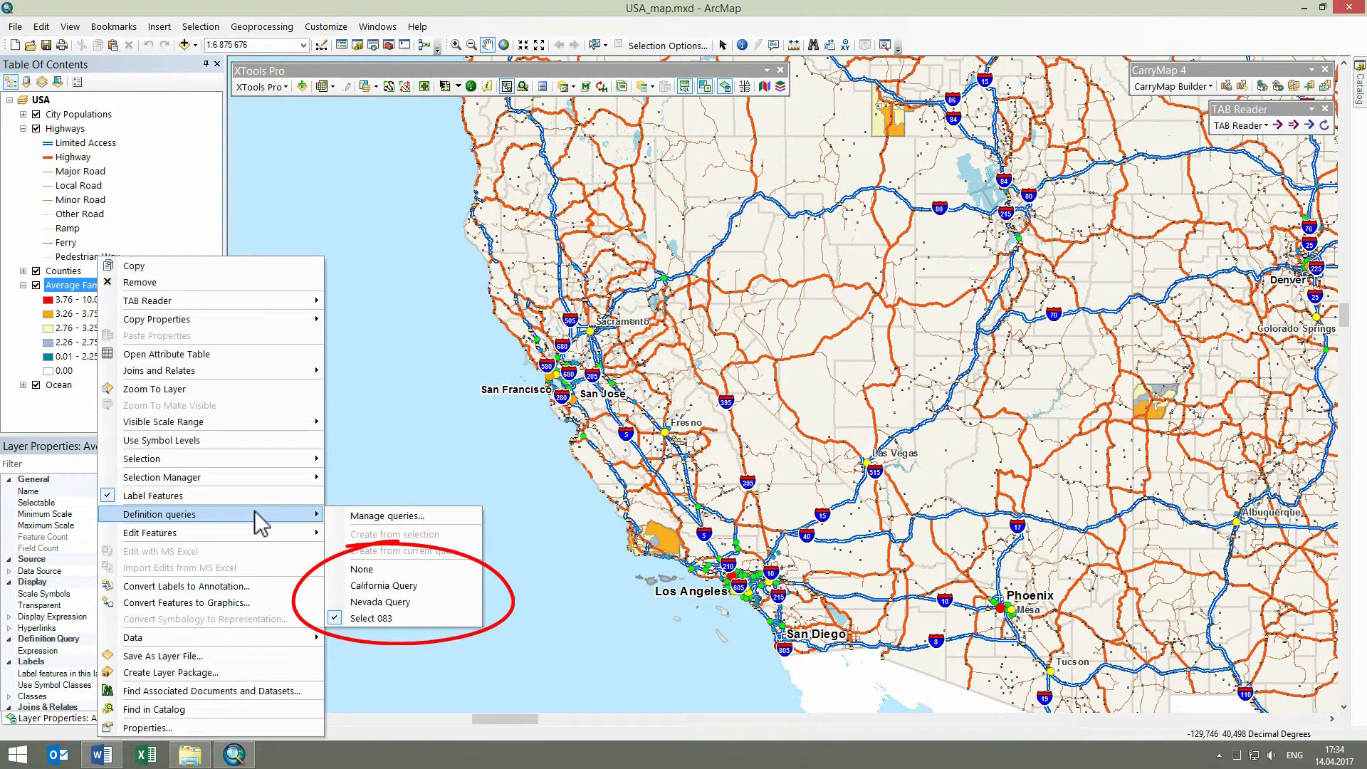
{"action": "left_click", "coordinate": [388, 602]}
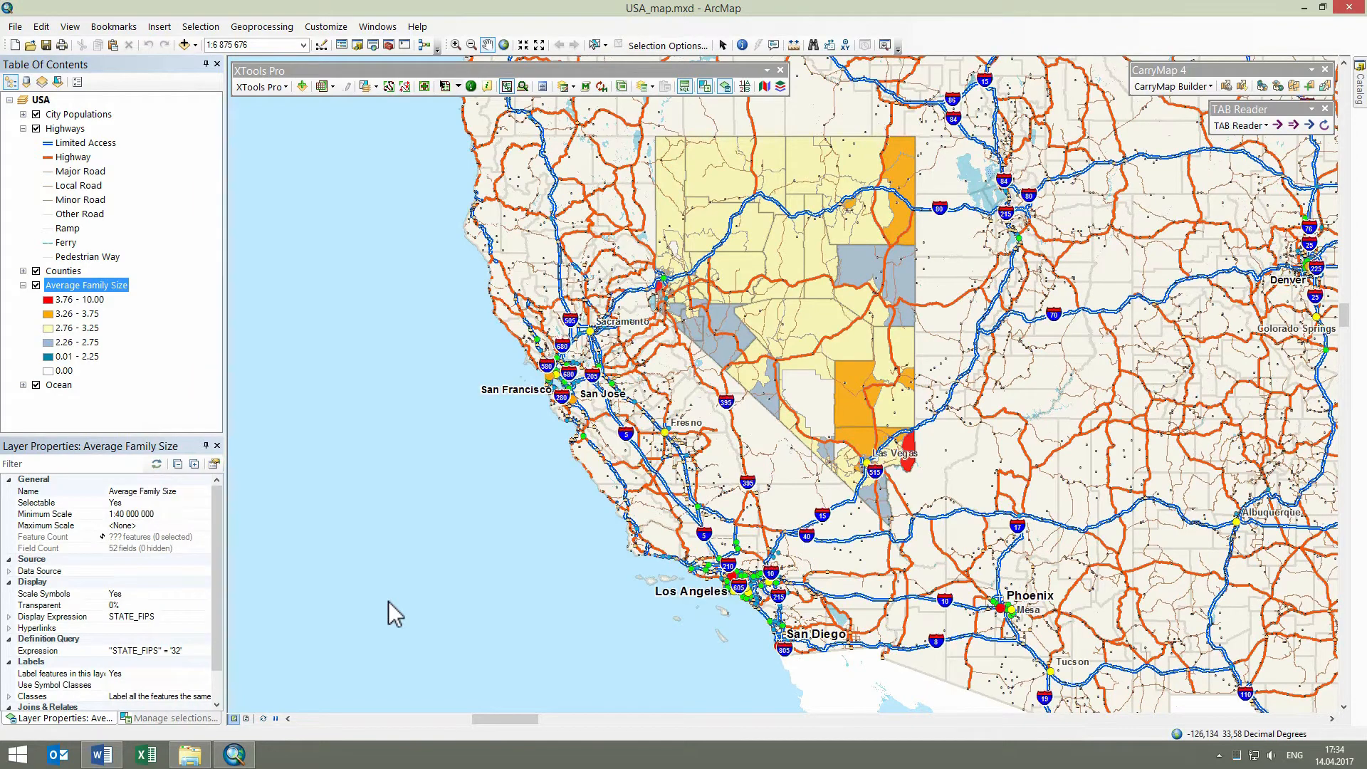
Switch the Average Family Size layer's active definition query to California Query.
{"action": "right_click", "coordinate": [114, 287]}
{"action": "mouse_move", "coordinate": [235, 514]}
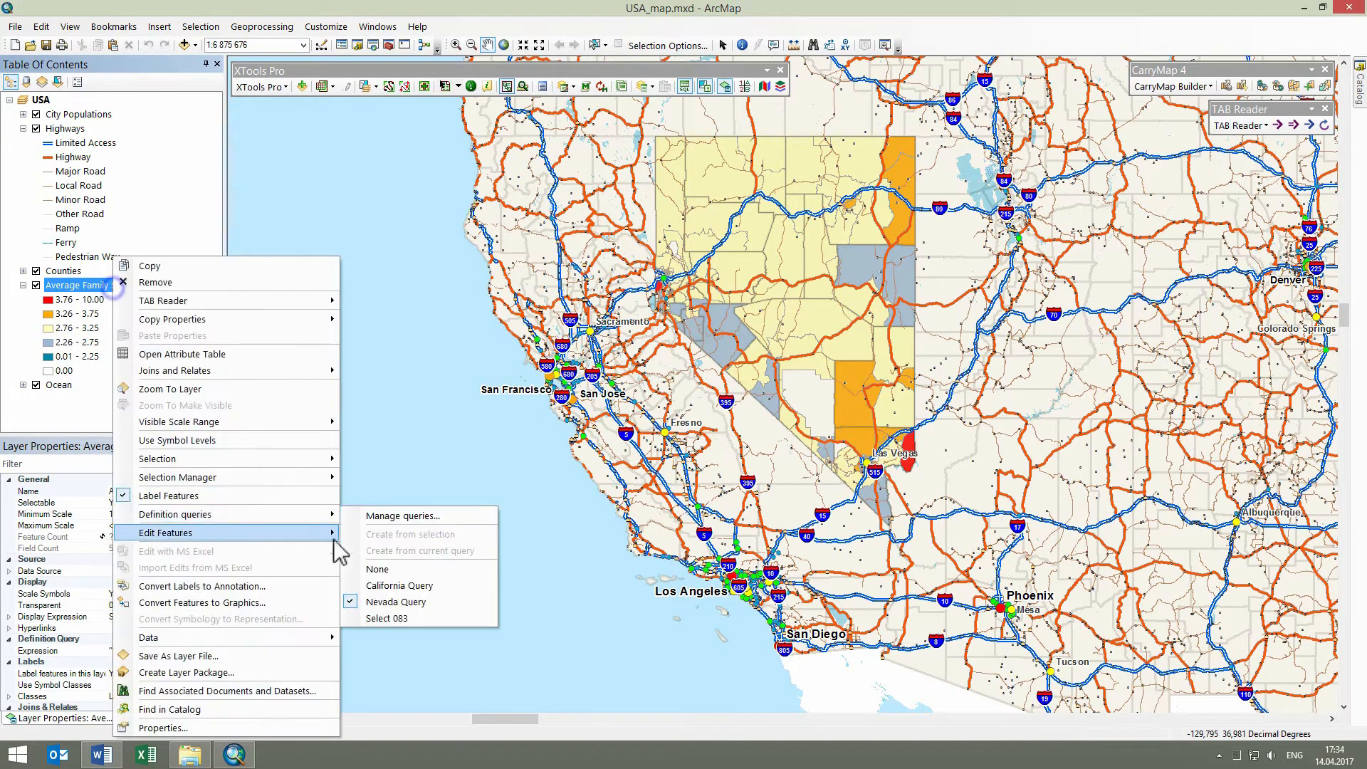
{"action": "left_click", "coordinate": [420, 586]}
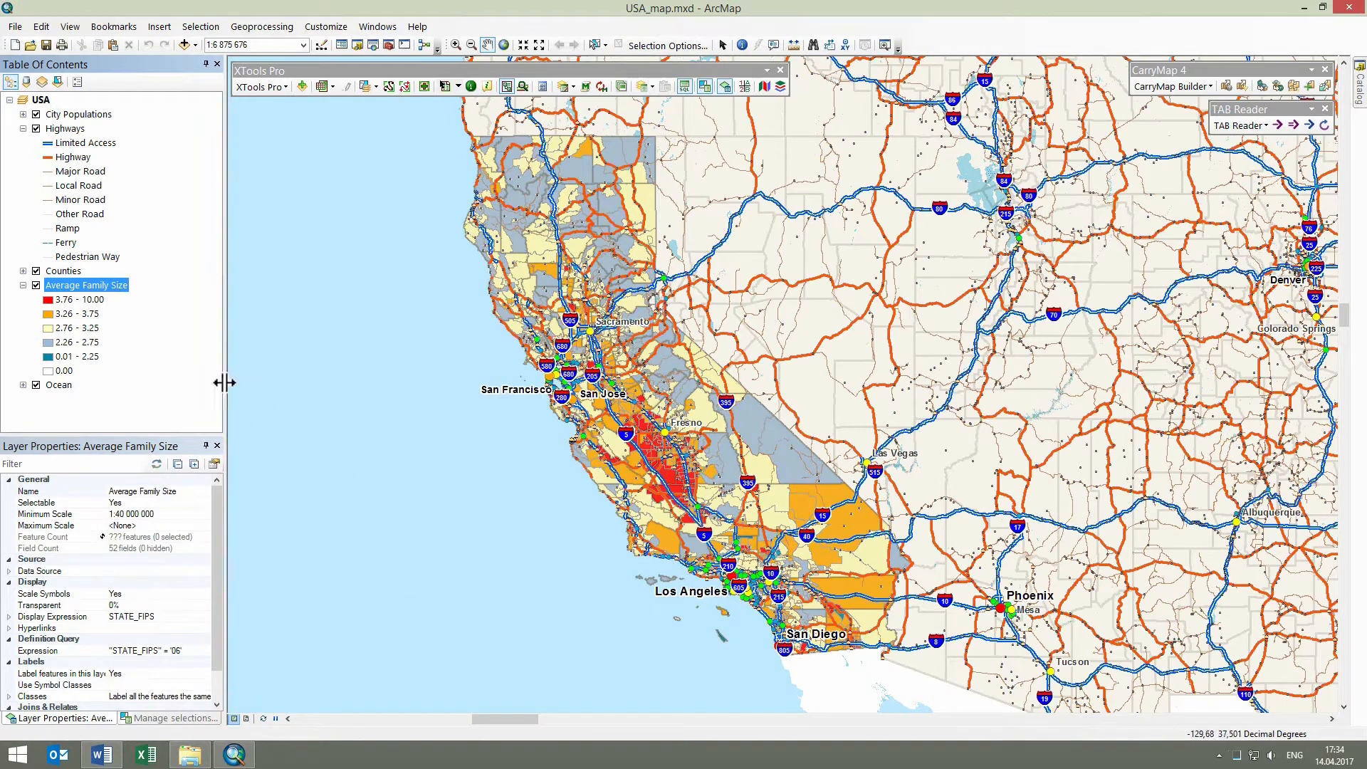
Set the Average Family Size layer's active definition query to None.
{"action": "right_click", "coordinate": [102, 285]}
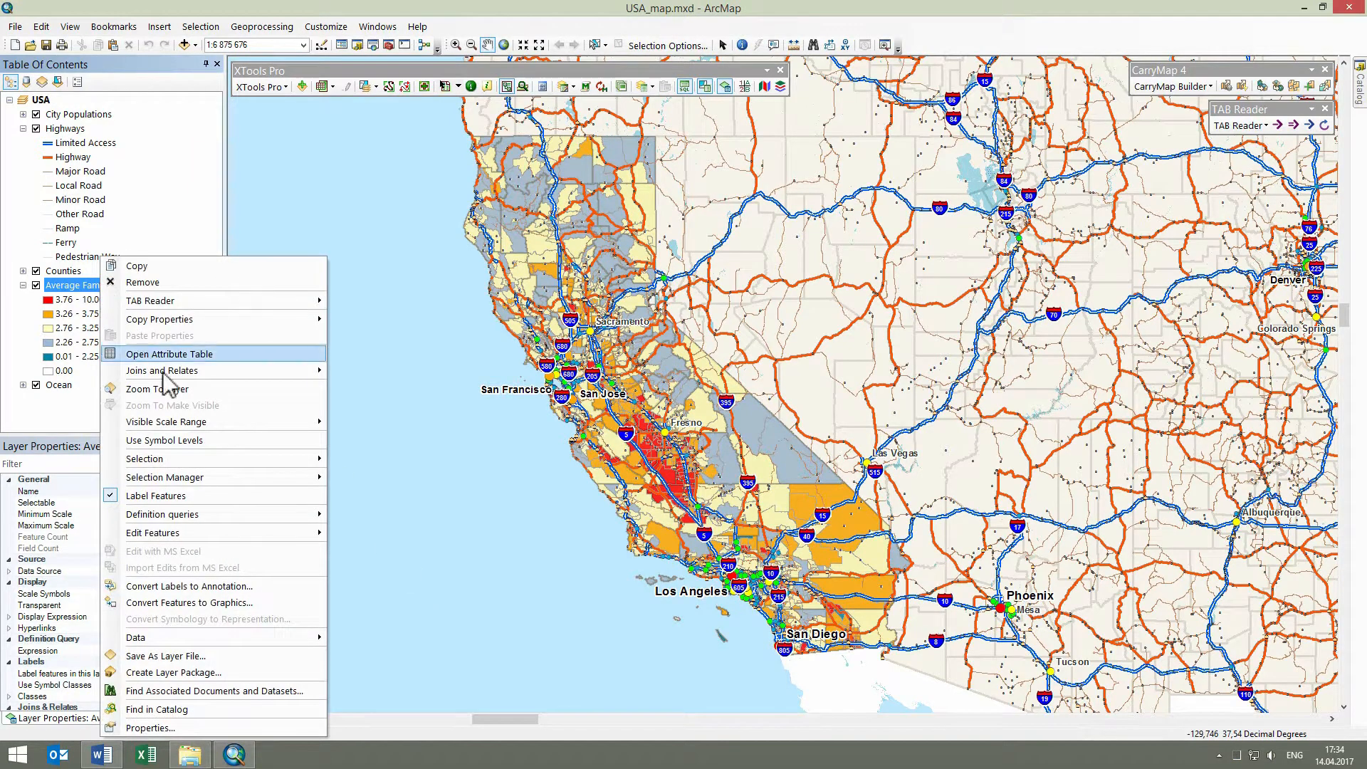
{"action": "mouse_move", "coordinate": [260, 516]}
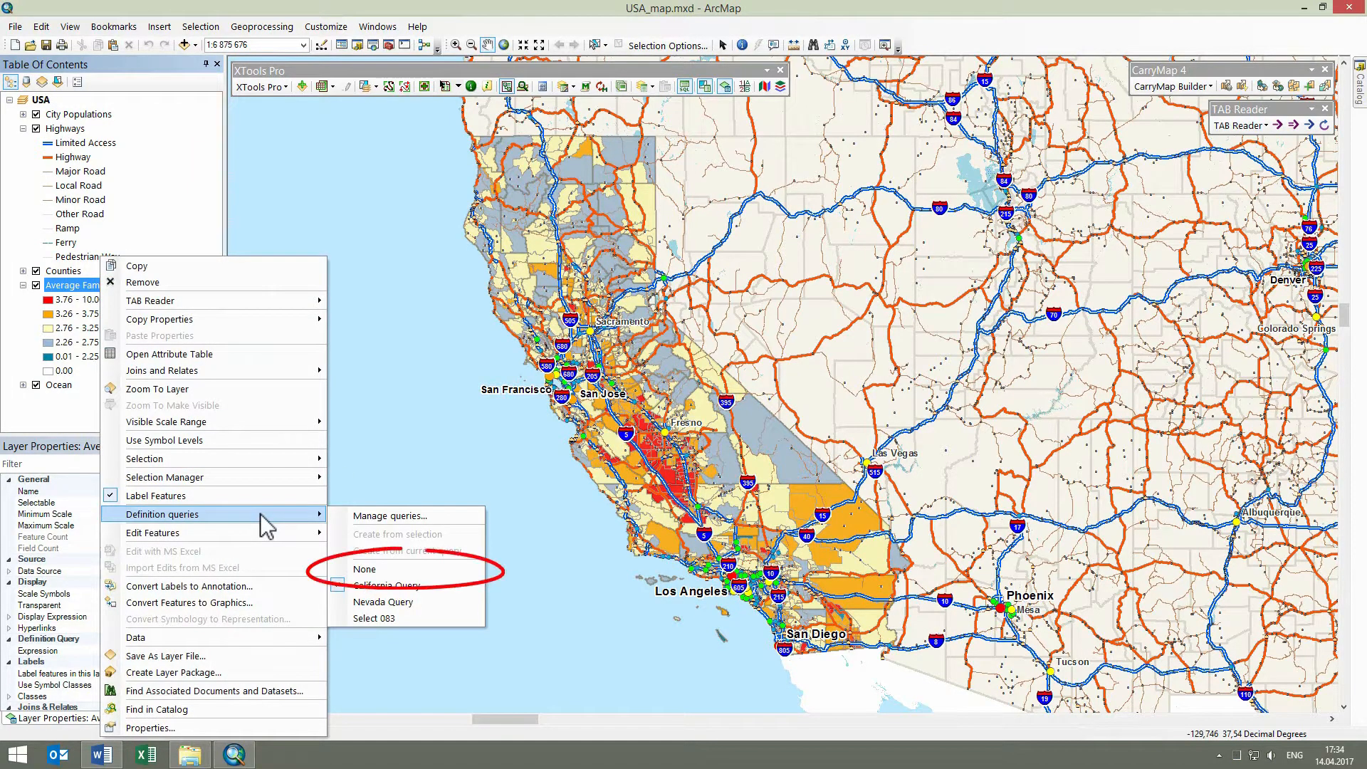
{"action": "left_click", "coordinate": [391, 568]}
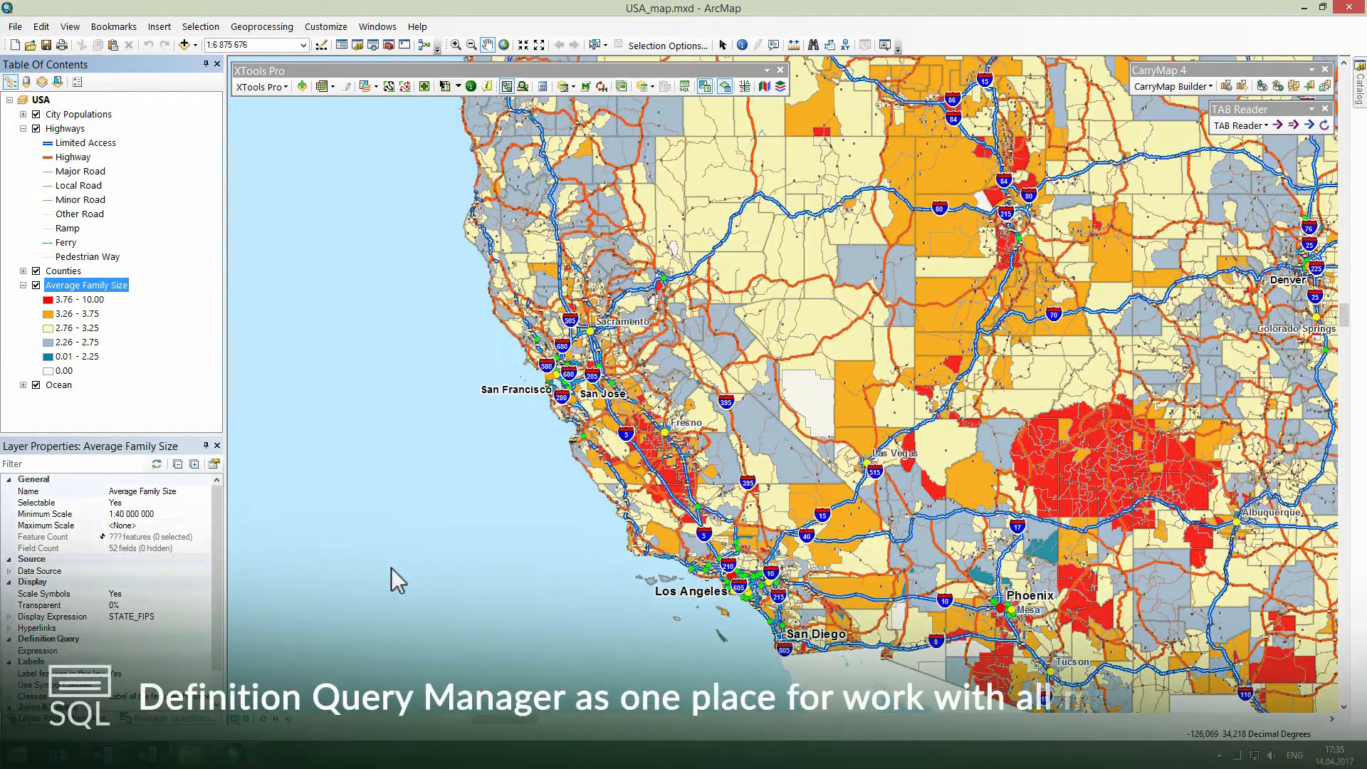
In the Definition Query Manager, create a City Populations query with the expression "ST_ABBREV" = 'CA'.
{"action": "left_click", "coordinate": [261, 87]}
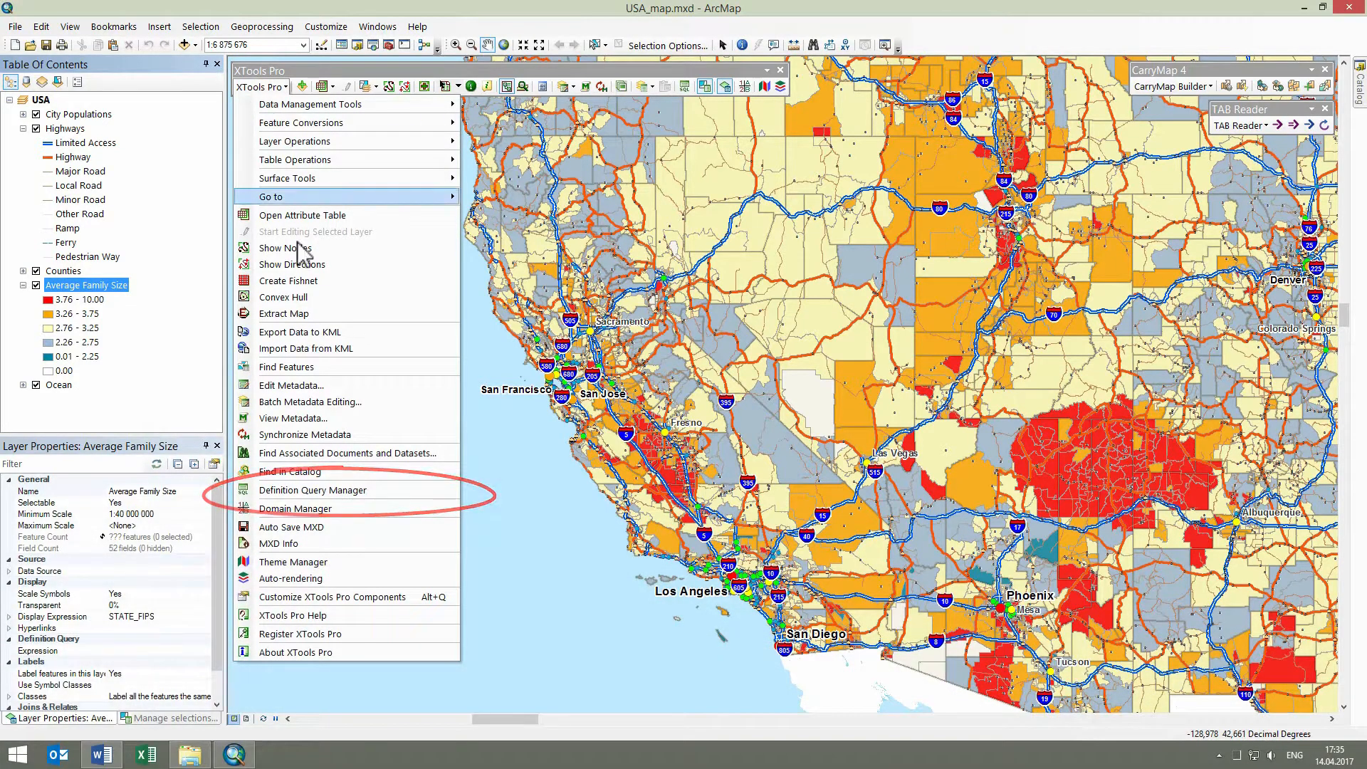
{"action": "left_click", "coordinate": [356, 491]}
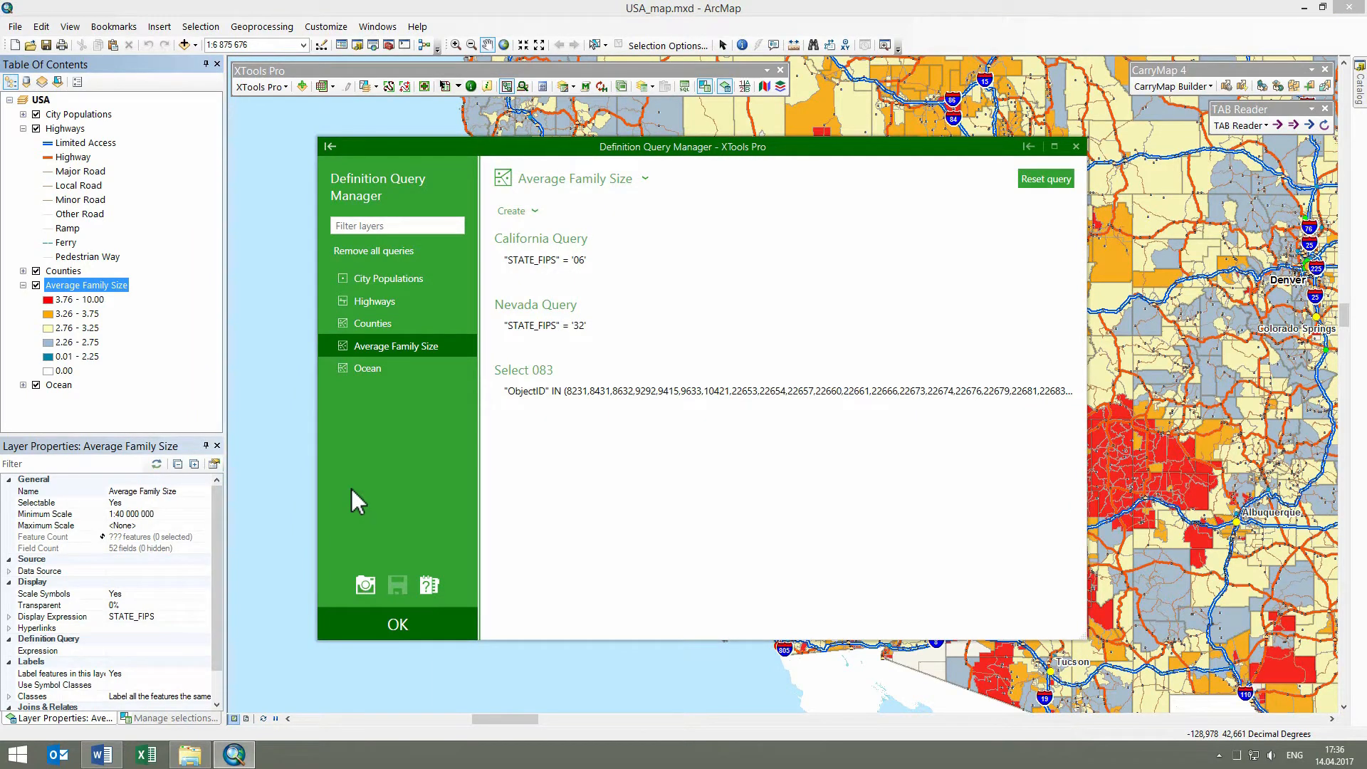
{"action": "left_click", "coordinate": [402, 279]}
{"action": "left_click", "coordinate": [502, 213]}
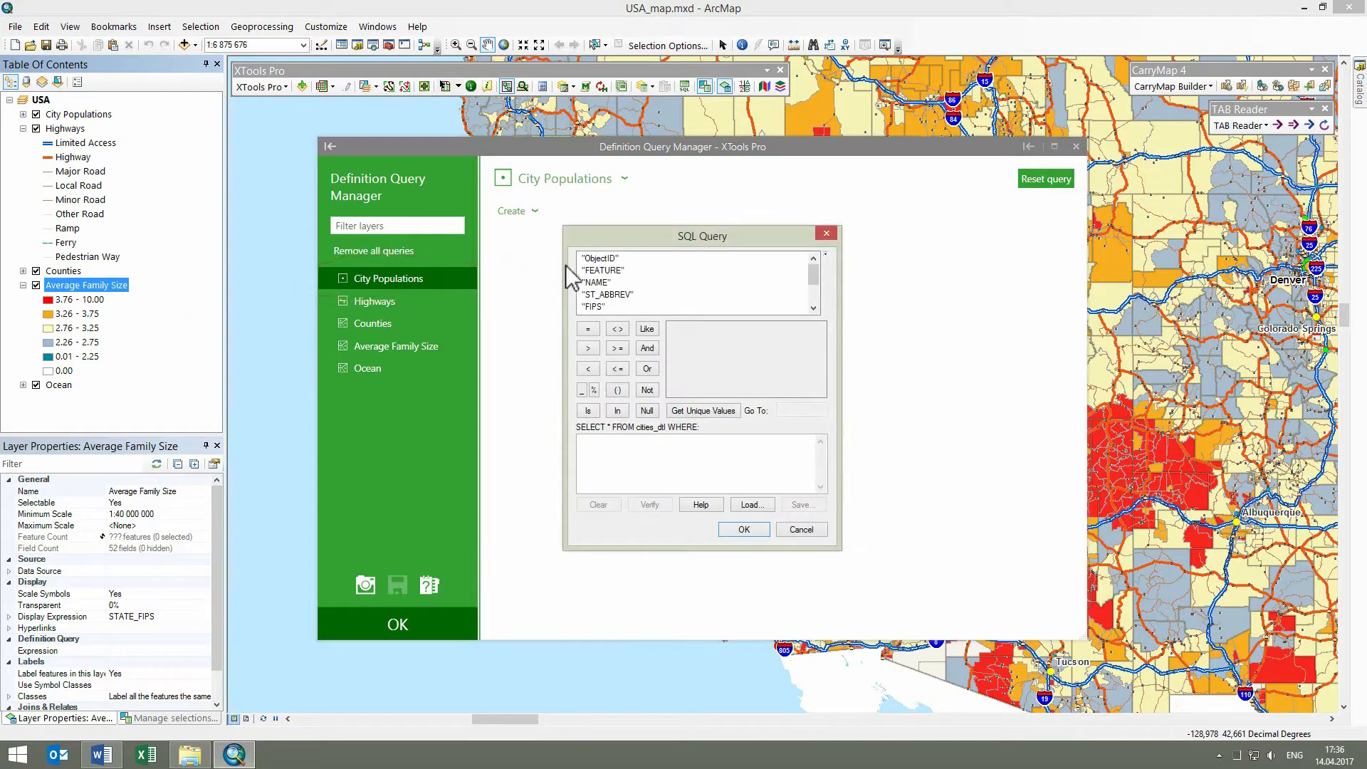
{"action": "double_click", "coordinate": [607, 294]}
{"action": "left_click", "coordinate": [588, 329]}
{"action": "left_click", "coordinate": [694, 410]}
{"action": "double_click", "coordinate": [680, 378]}
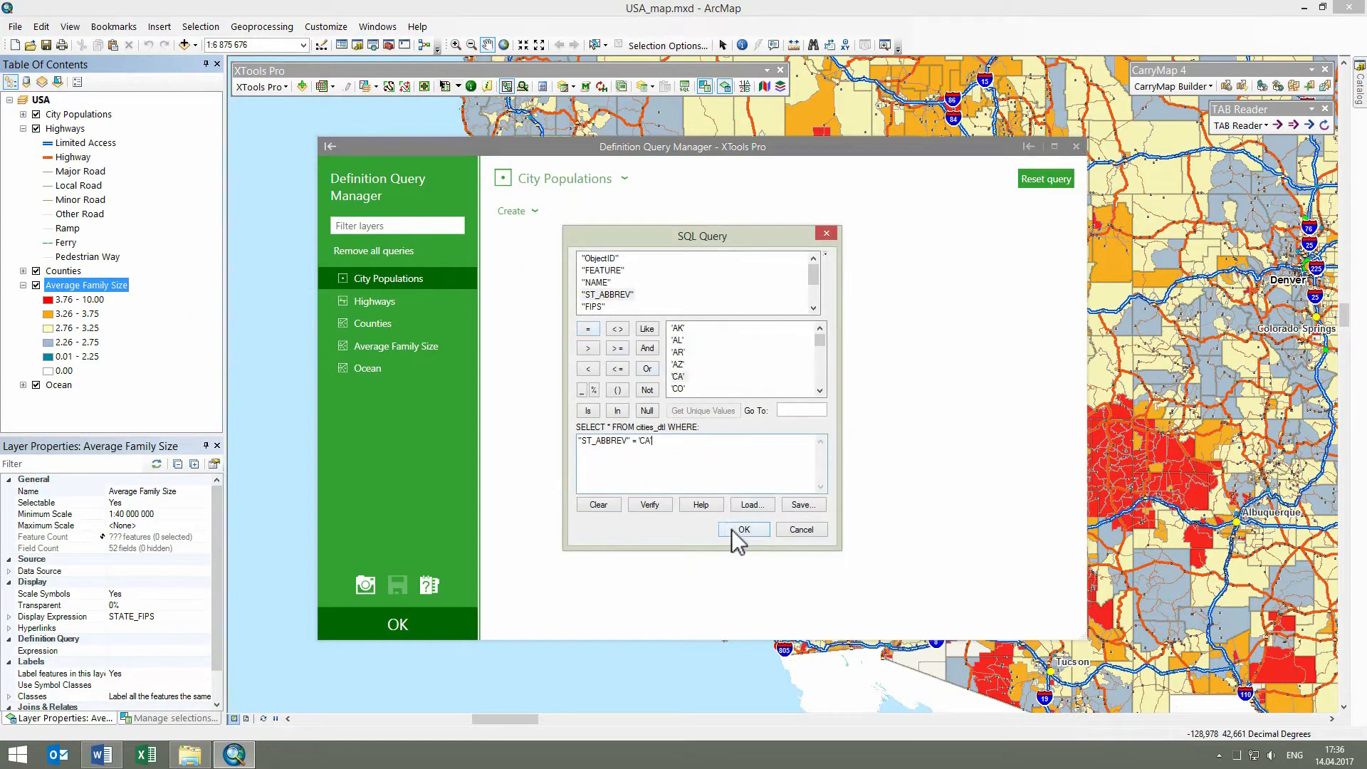
{"action": "left_click", "coordinate": [743, 529]}
Rename the new City Populations query to "California Cities".
{"action": "left_click", "coordinate": [1045, 240]}
{"action": "left_click", "coordinate": [1033, 256]}
{"action": "type", "text": "California Cities"}
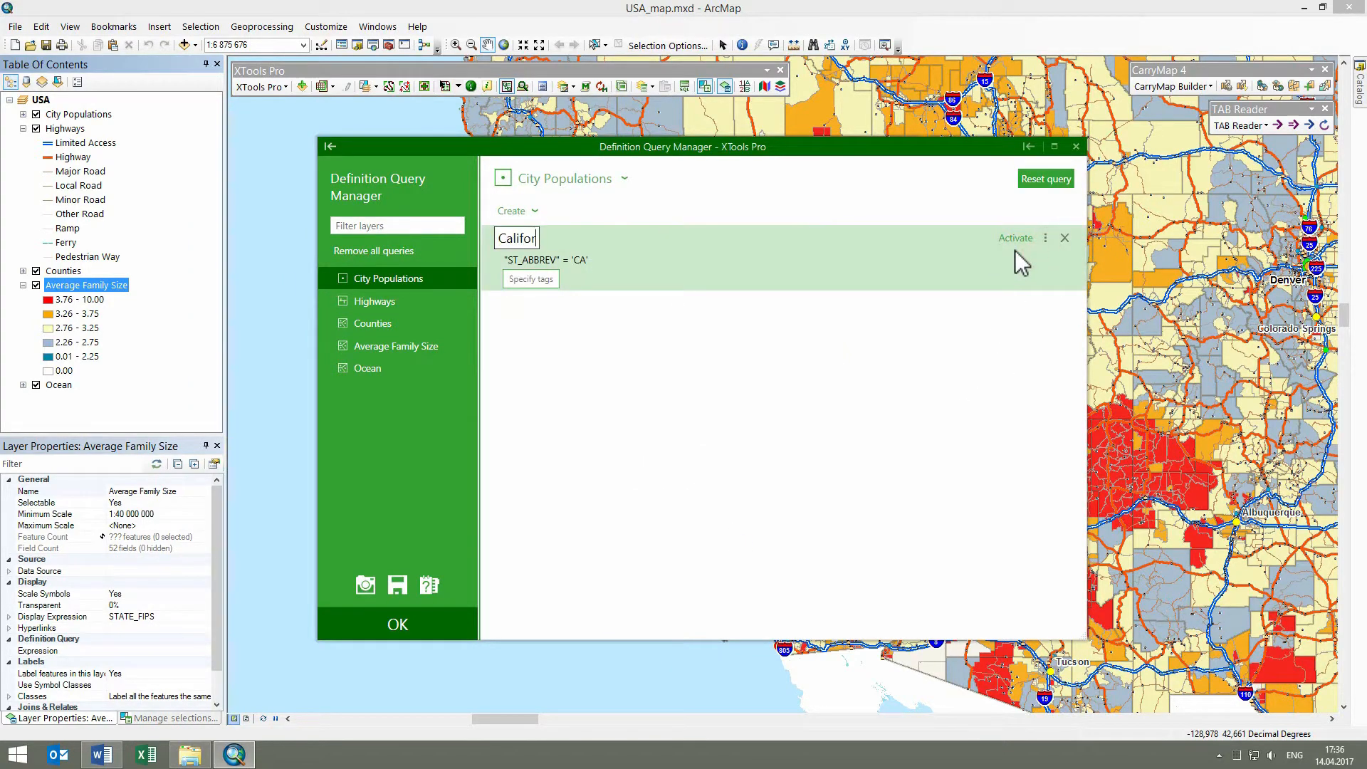
{"action": "key", "text": "Return"}
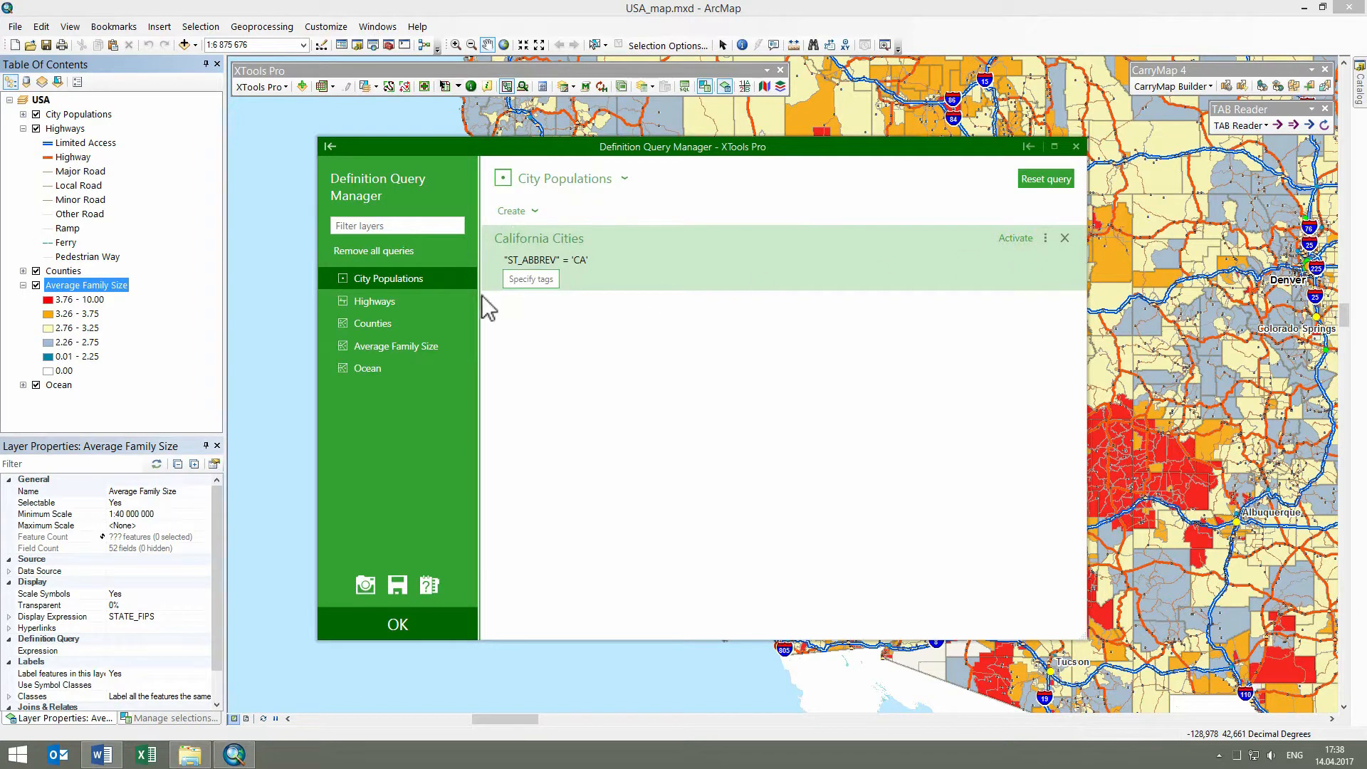
Create a definition query for the Highways layer with the expression "STATE_NAME" = 'California'.
{"action": "left_click", "coordinate": [391, 301]}
{"action": "left_click", "coordinate": [512, 212]}
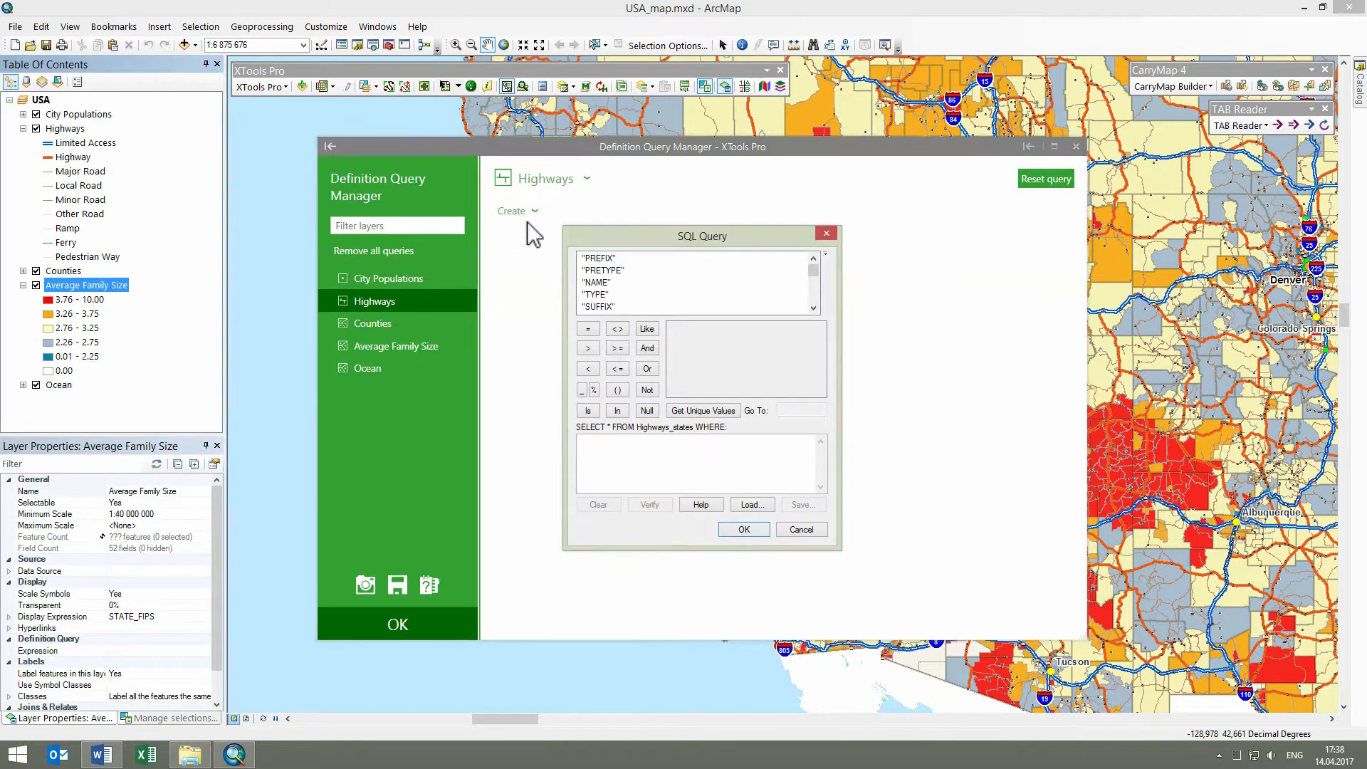
{"action": "scroll", "coordinate": [813, 296], "scroll_direction": "down", "scroll_amount": 5}
{"action": "double_click", "coordinate": [611, 282]}
{"action": "left_click", "coordinate": [588, 328]}
{"action": "left_click", "coordinate": [704, 410]}
{"action": "left_click", "coordinate": [689, 376]}
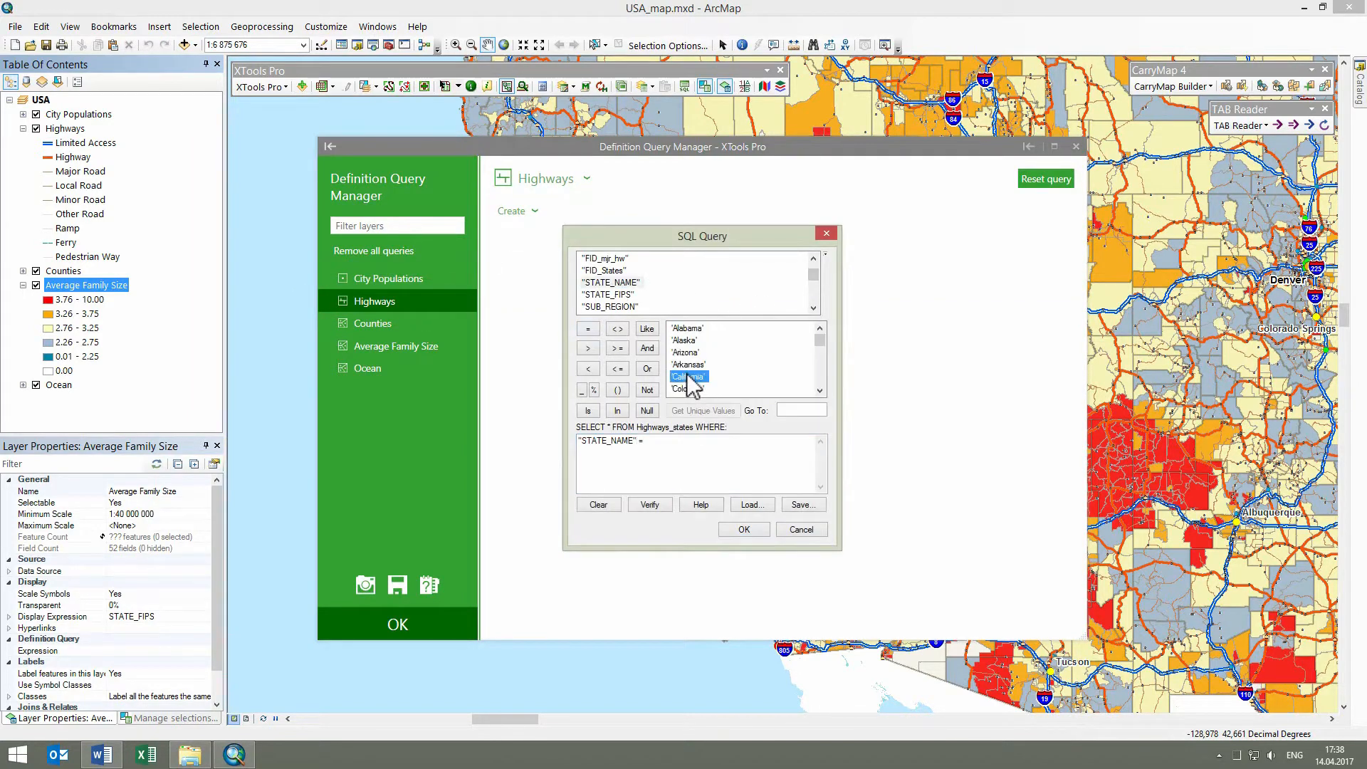
{"action": "double_click", "coordinate": [688, 376]}
{"action": "left_click", "coordinate": [743, 530]}
Rename the new Highways query to "California Highways".
{"action": "left_click", "coordinate": [1046, 239]}
{"action": "left_click", "coordinate": [1017, 257]}
{"action": "type", "text": "C"}
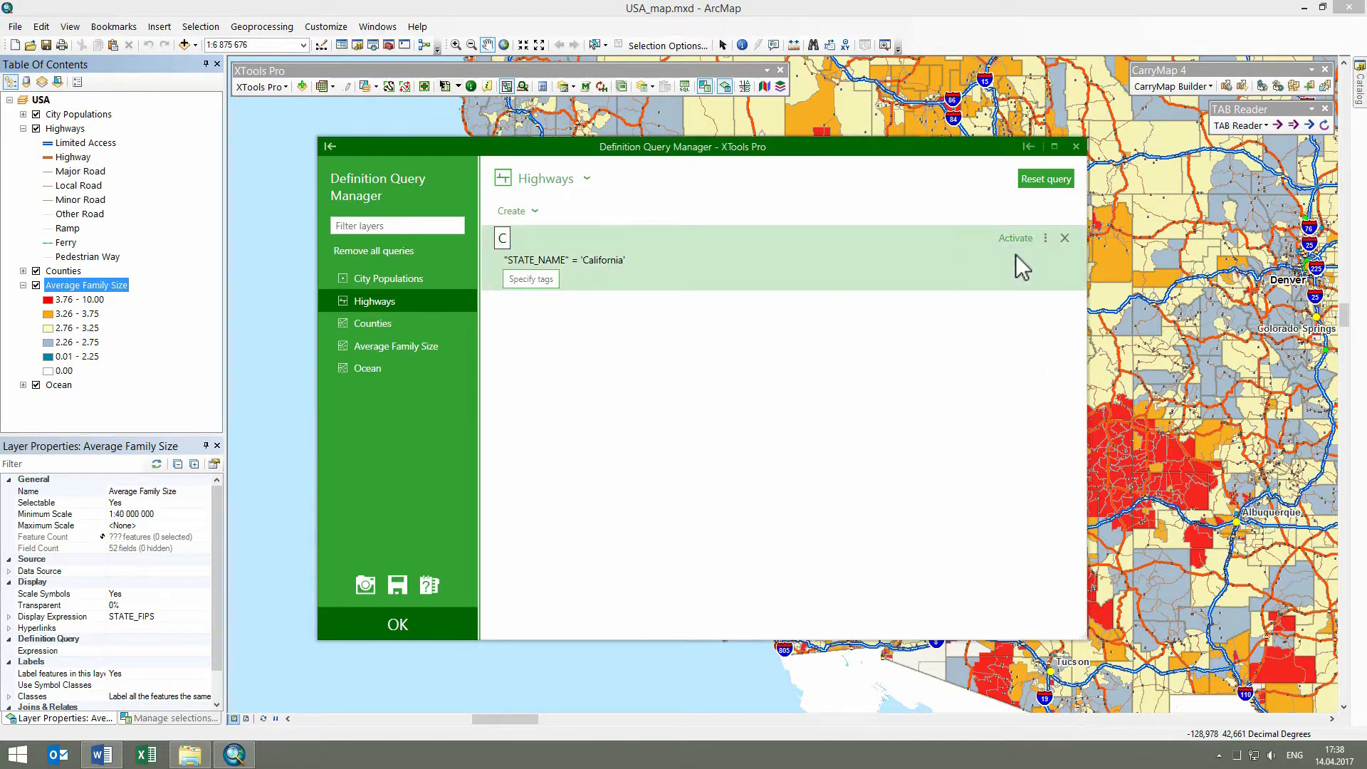
{"action": "type", "text": "alifornia Highways"}
{"action": "key", "text": "Return"}
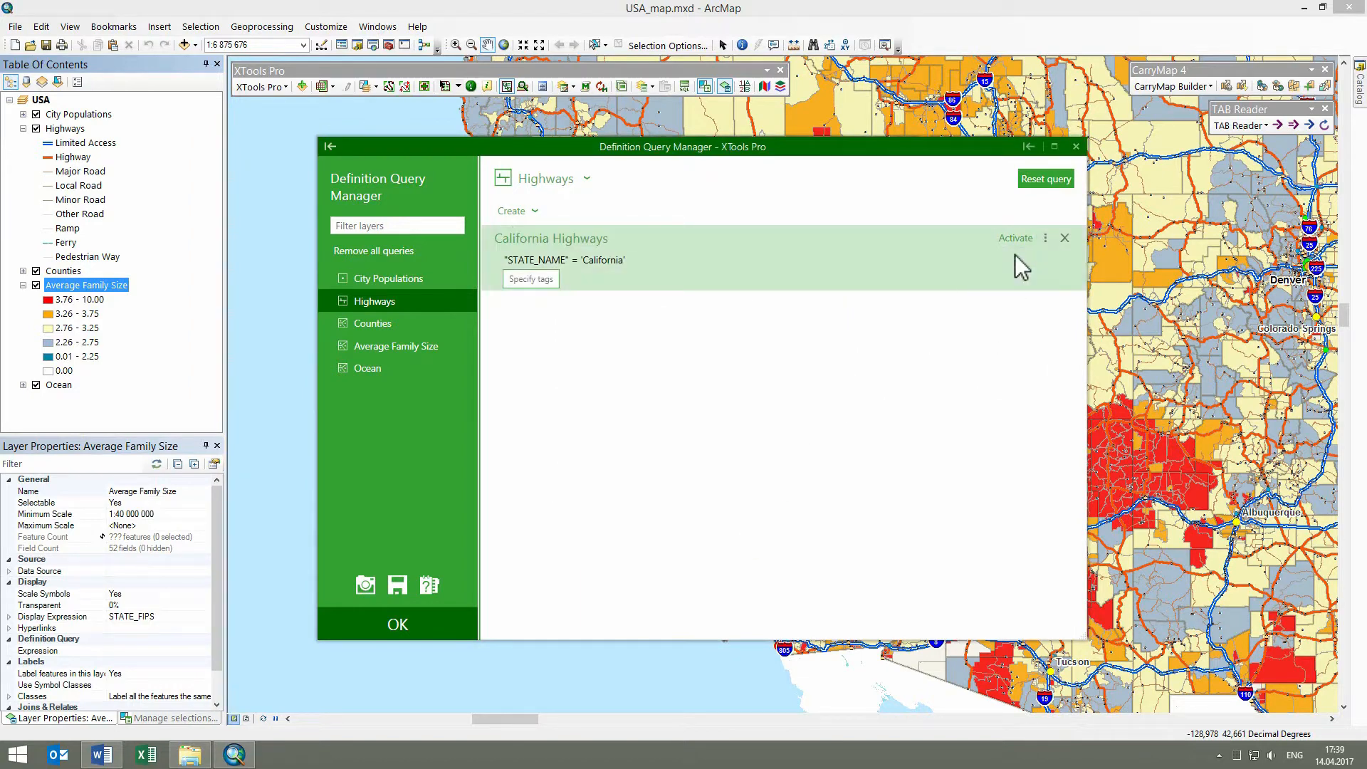
Create a Counties layer query with the expression "STATE_NAME" = 'California' and name it "California Counties".
{"action": "left_click", "coordinate": [415, 324]}
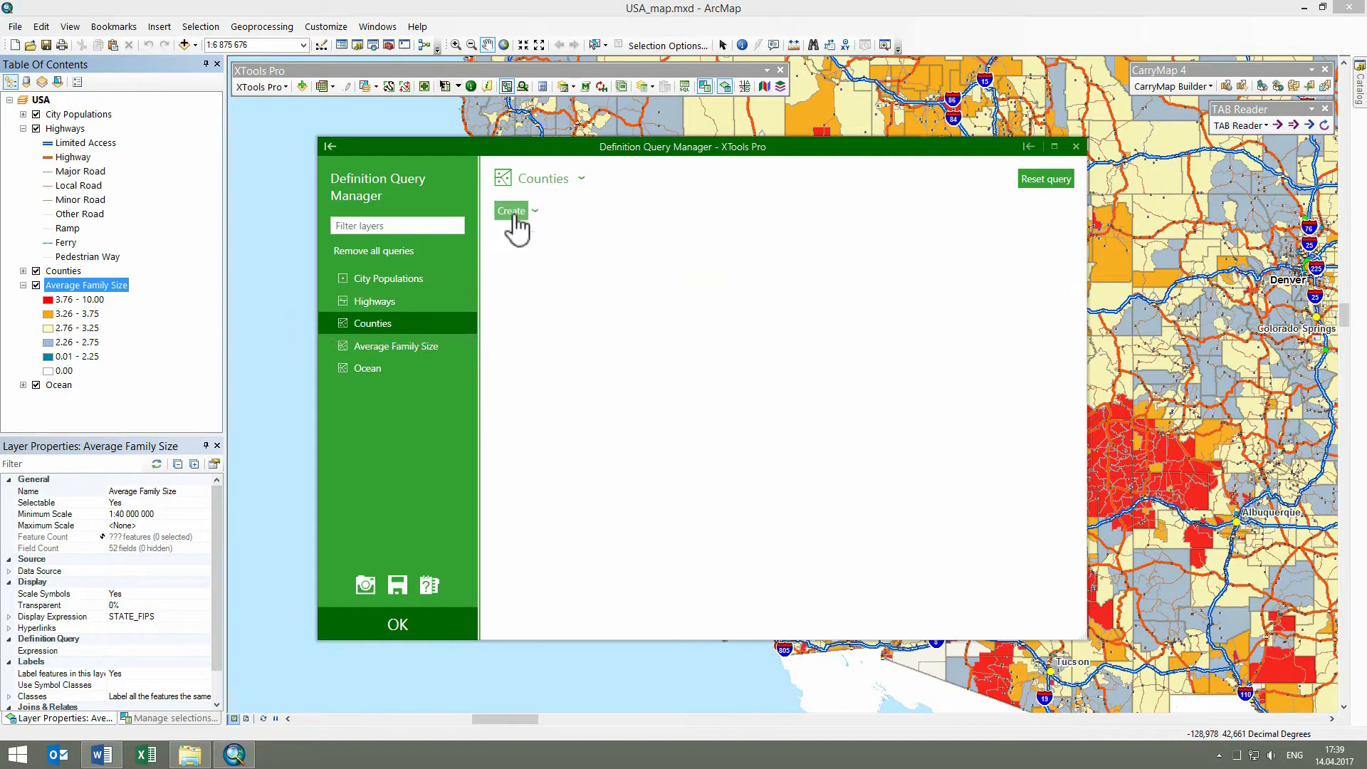
{"action": "left_click", "coordinate": [511, 211]}
{"action": "double_click", "coordinate": [611, 270]}
{"action": "left_click", "coordinate": [588, 328]}
{"action": "left_click", "coordinate": [703, 411]}
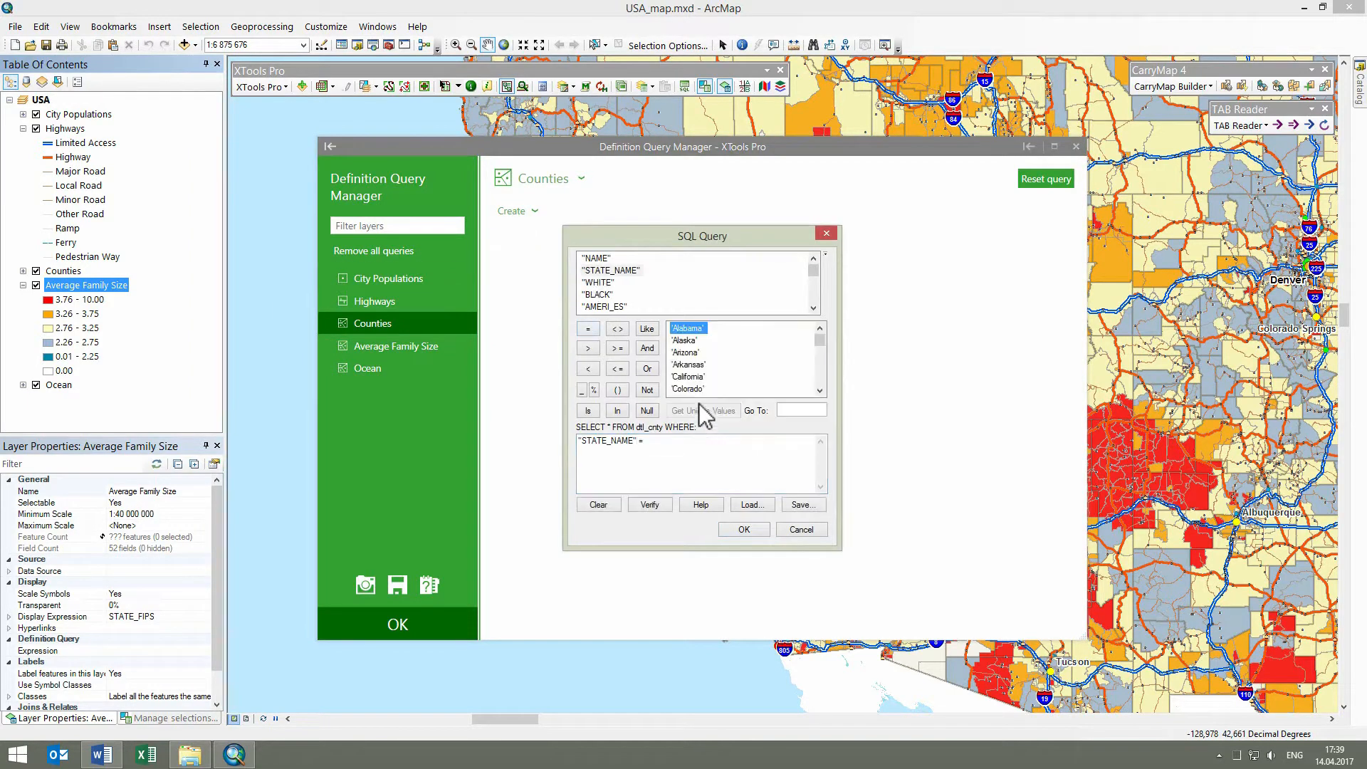
{"action": "double_click", "coordinate": [688, 376]}
{"action": "left_click", "coordinate": [744, 529]}
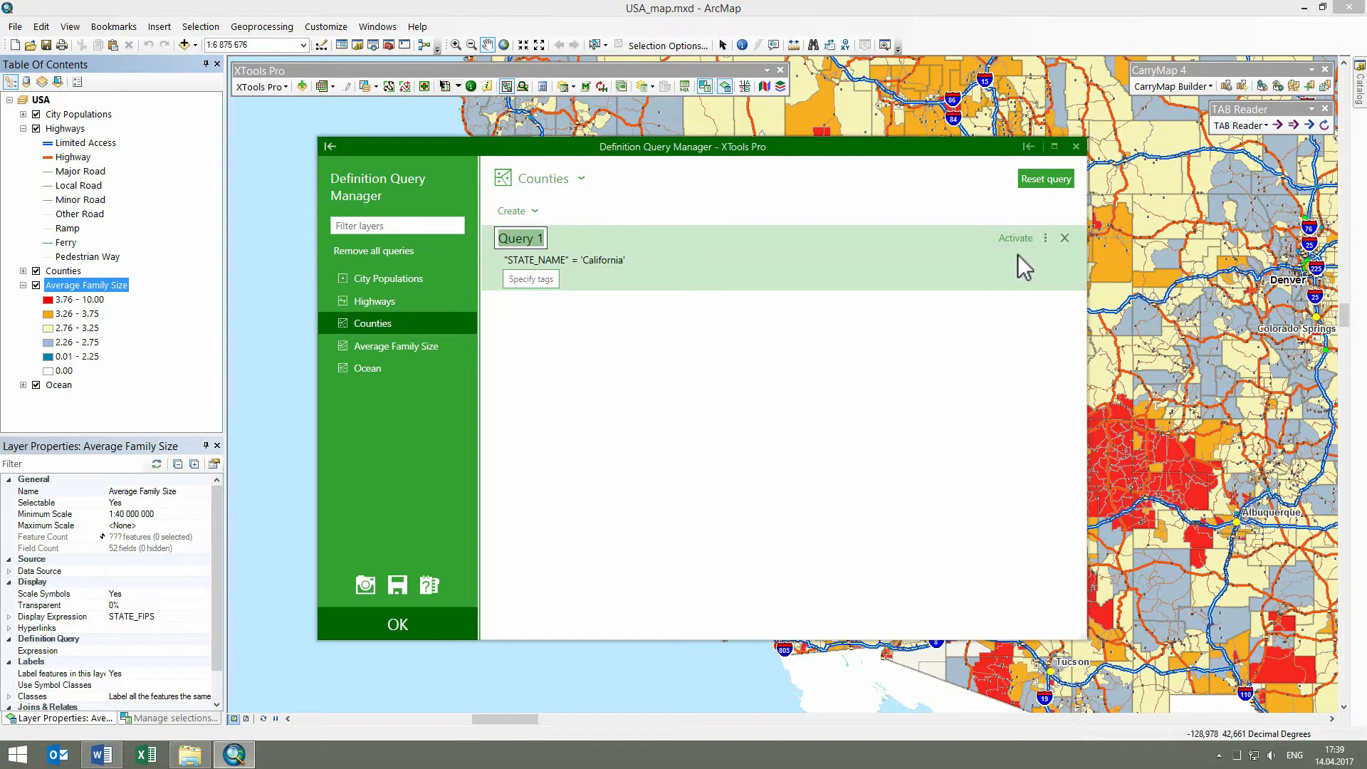
{"action": "type", "text": "California Counties"}
{"action": "key", "text": "Return"}
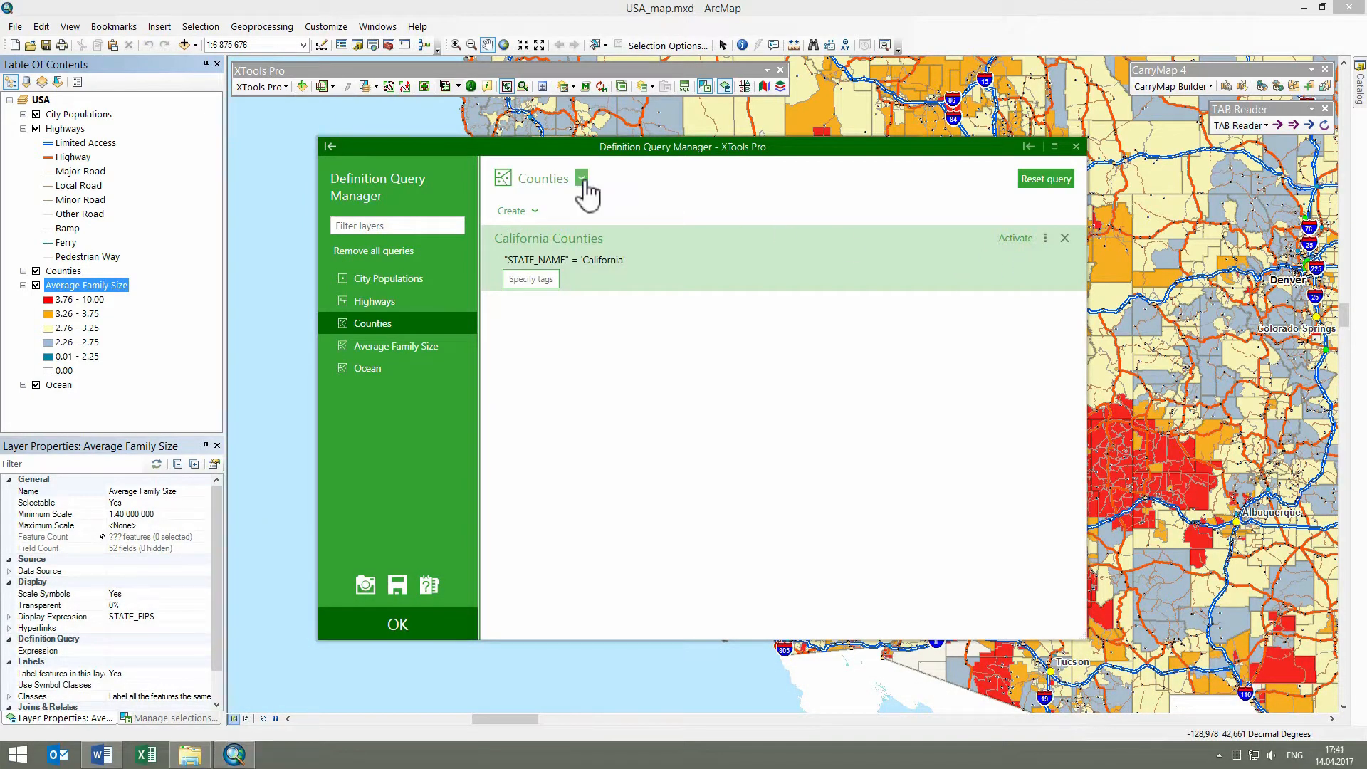
Browse the Highways, Counties and Average Family Size queries and review the options for creating and managing Average Family Size queries.
{"action": "left_click", "coordinate": [582, 178]}
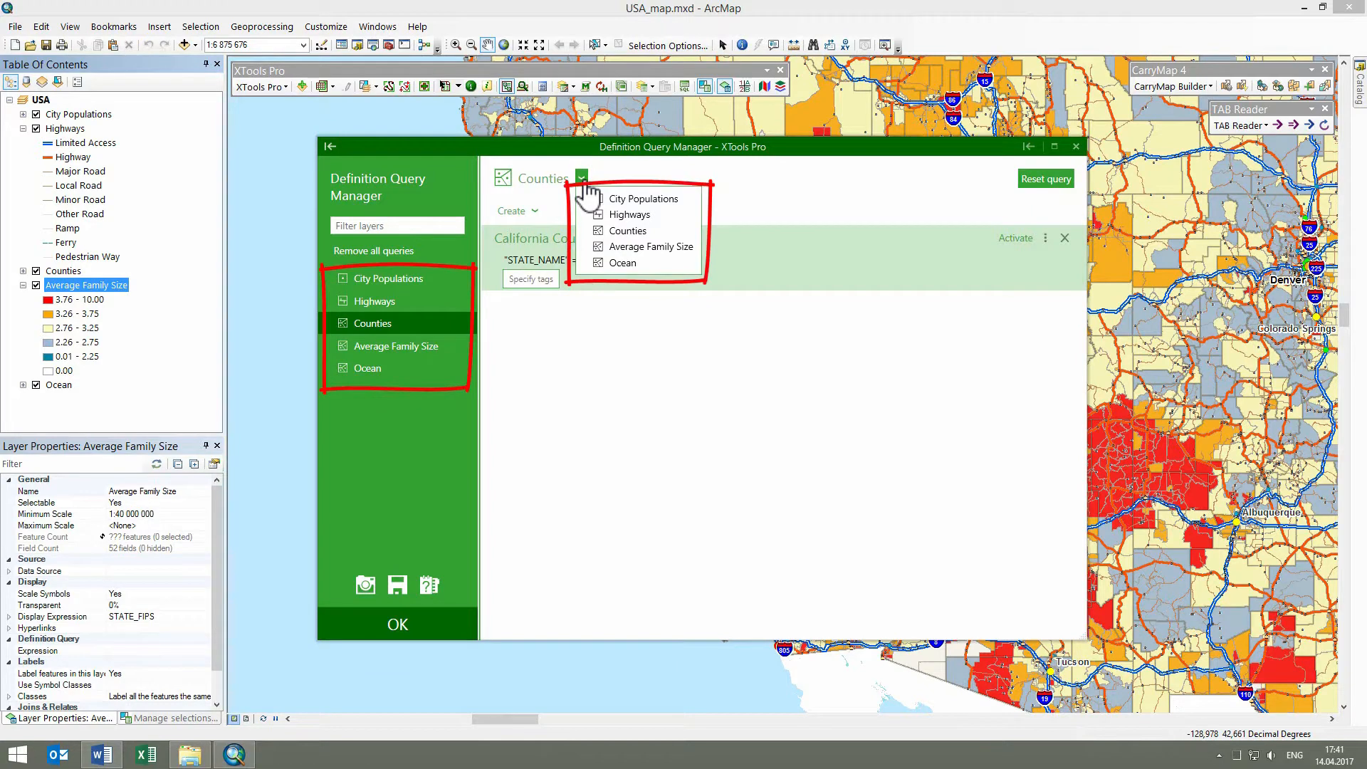
{"action": "left_click", "coordinate": [617, 213]}
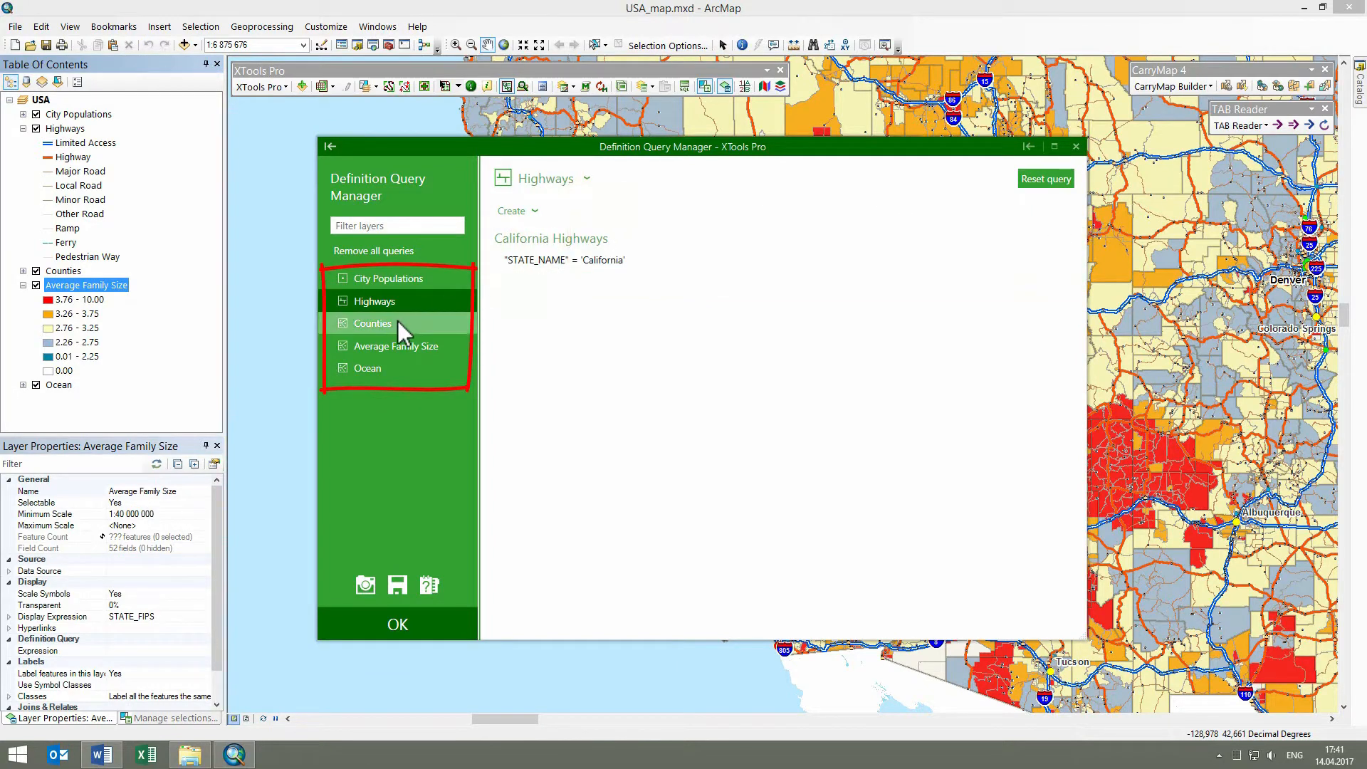
{"action": "left_click", "coordinate": [398, 322]}
{"action": "left_click", "coordinate": [399, 344]}
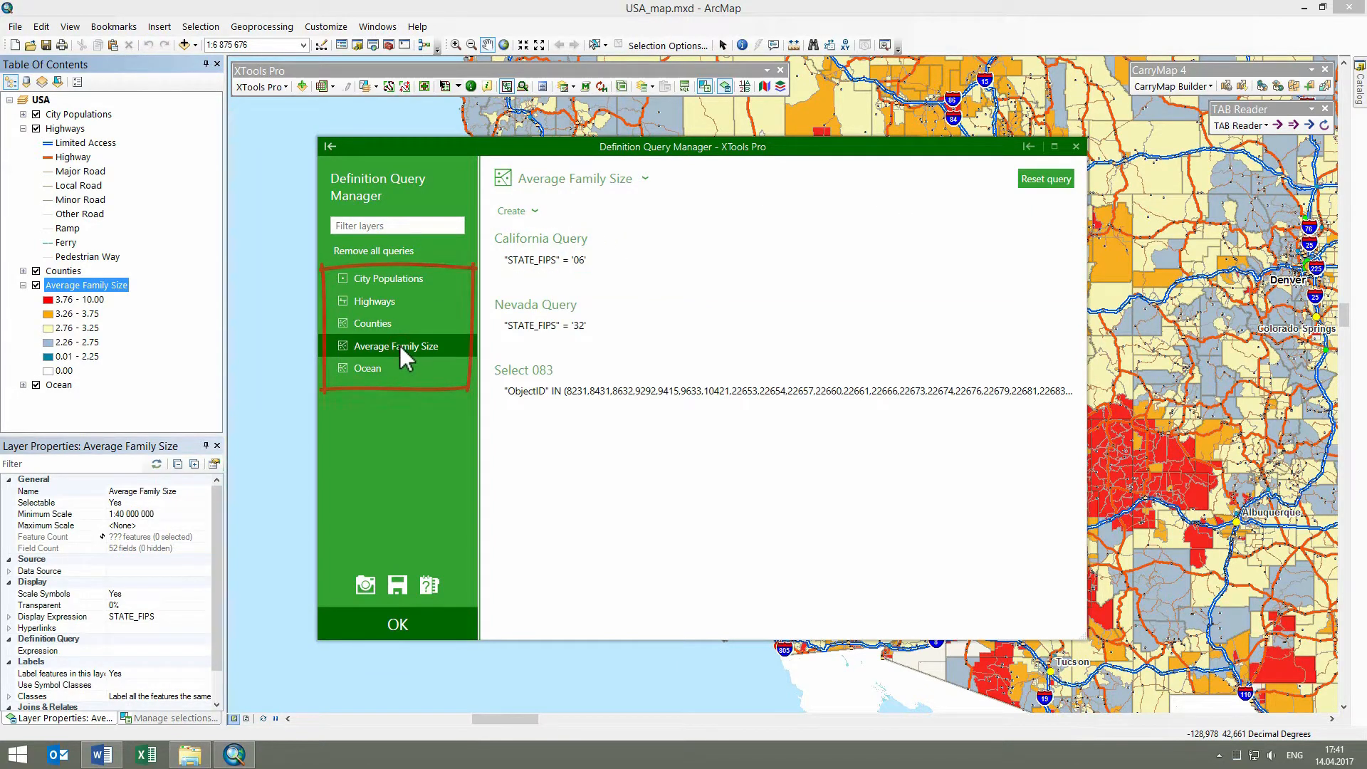
{"action": "left_click", "coordinate": [534, 211]}
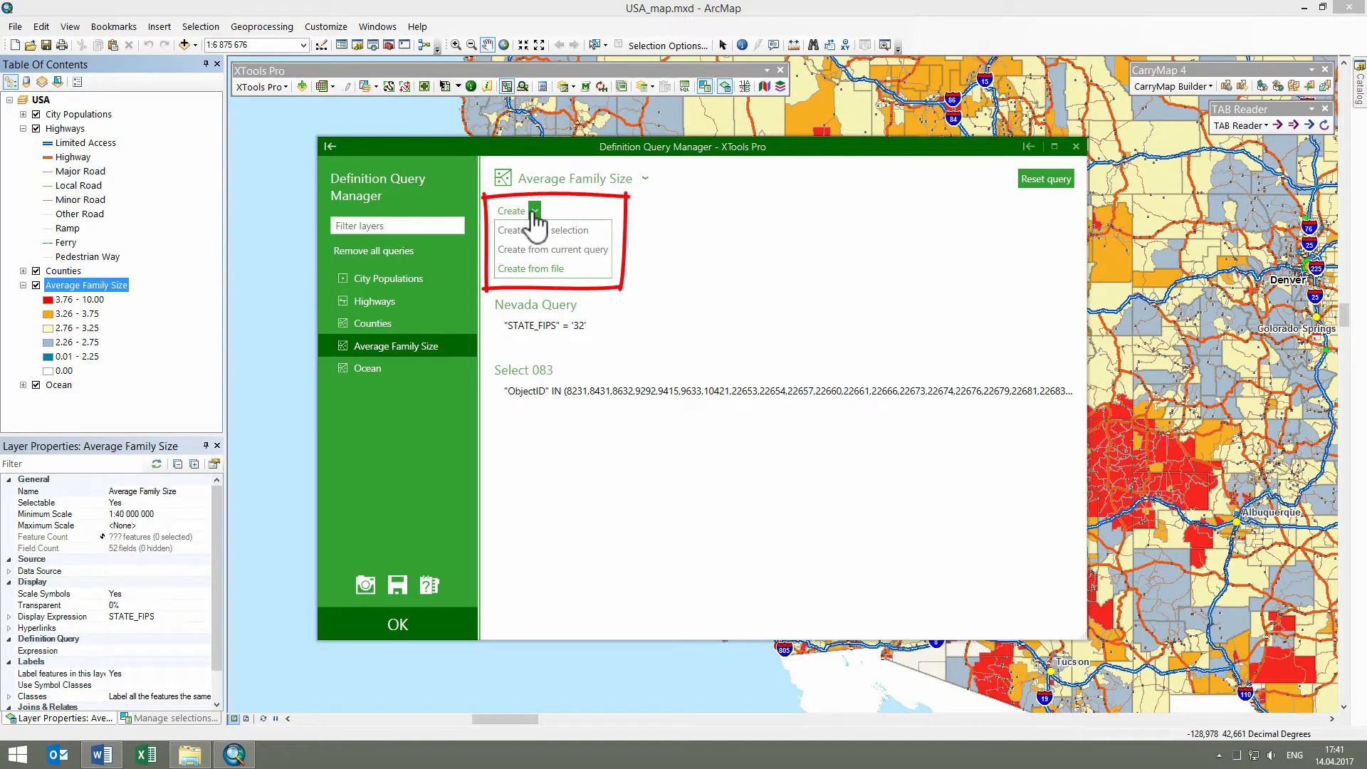
{"action": "left_click", "coordinate": [534, 214]}
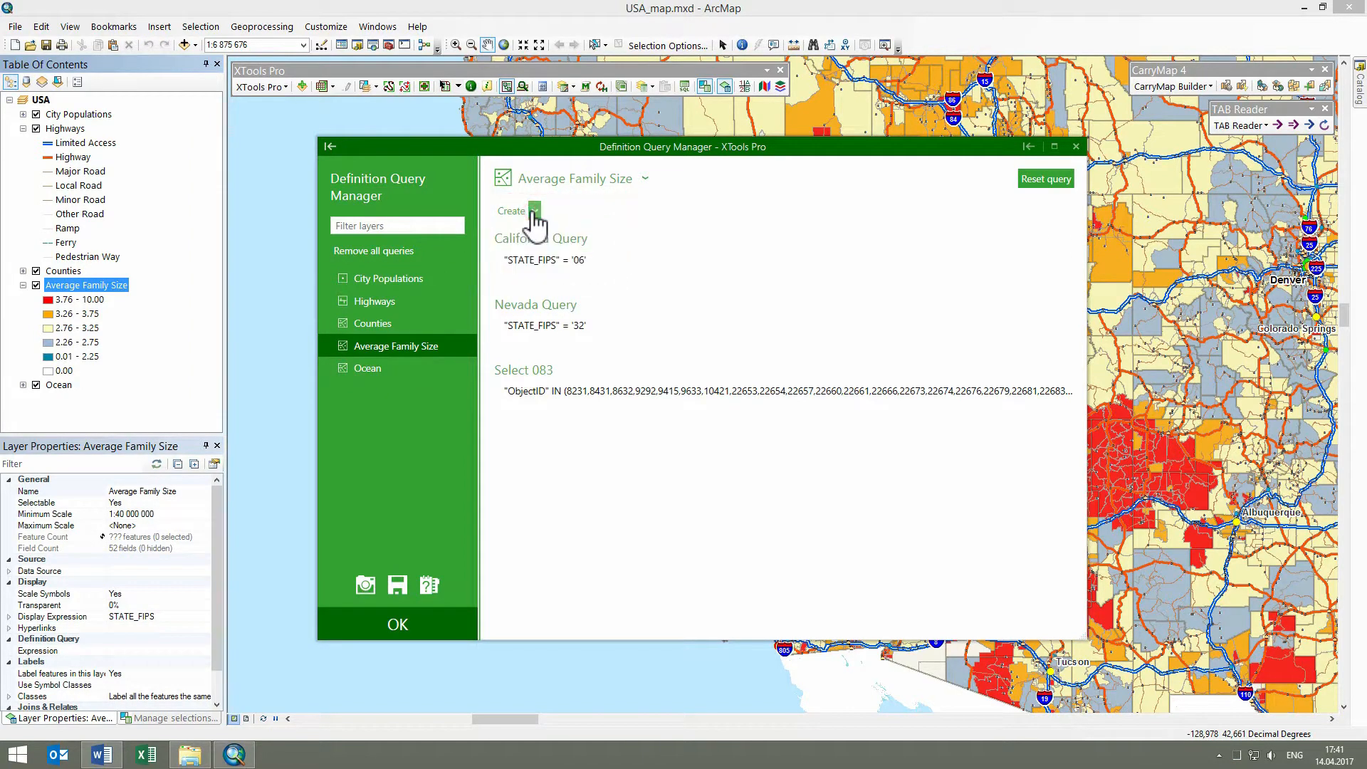
{"action": "left_click", "coordinate": [1046, 238]}
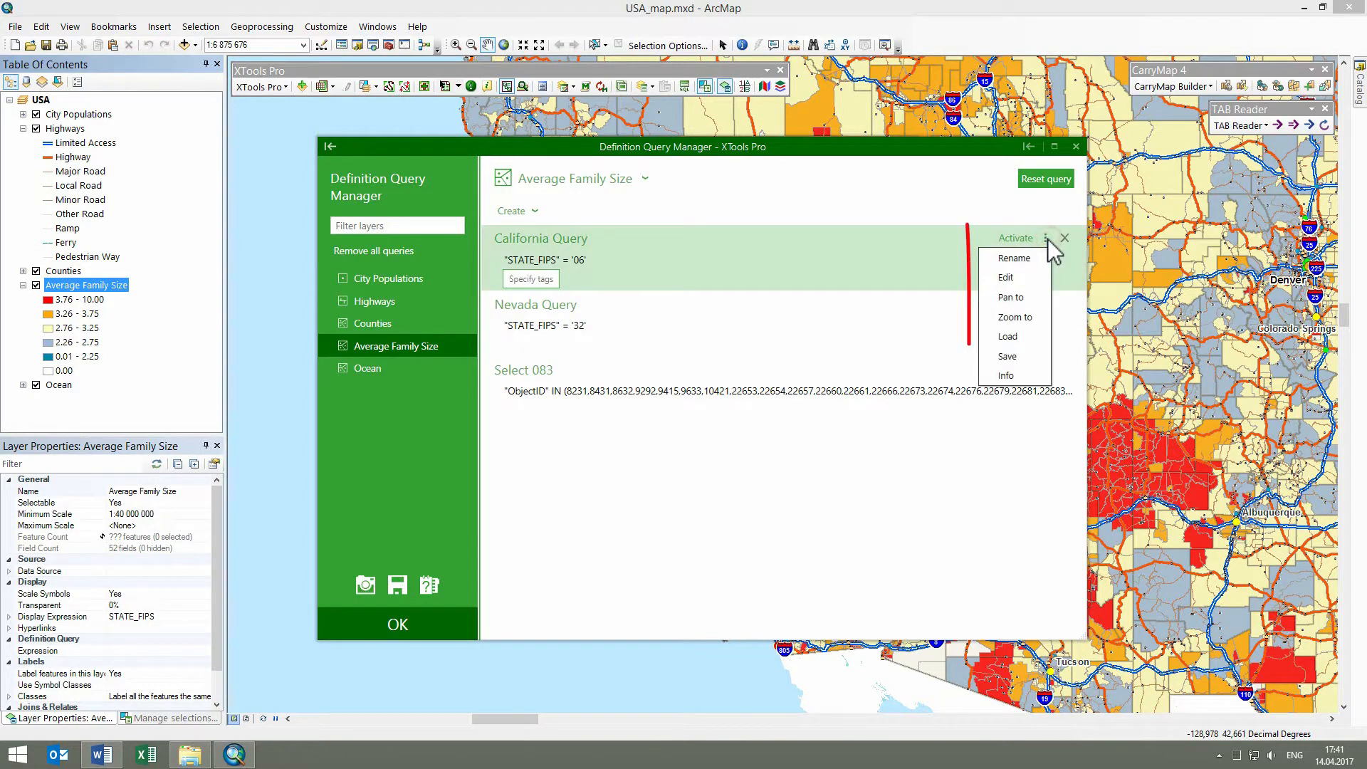
{"action": "left_click", "coordinate": [1046, 239]}
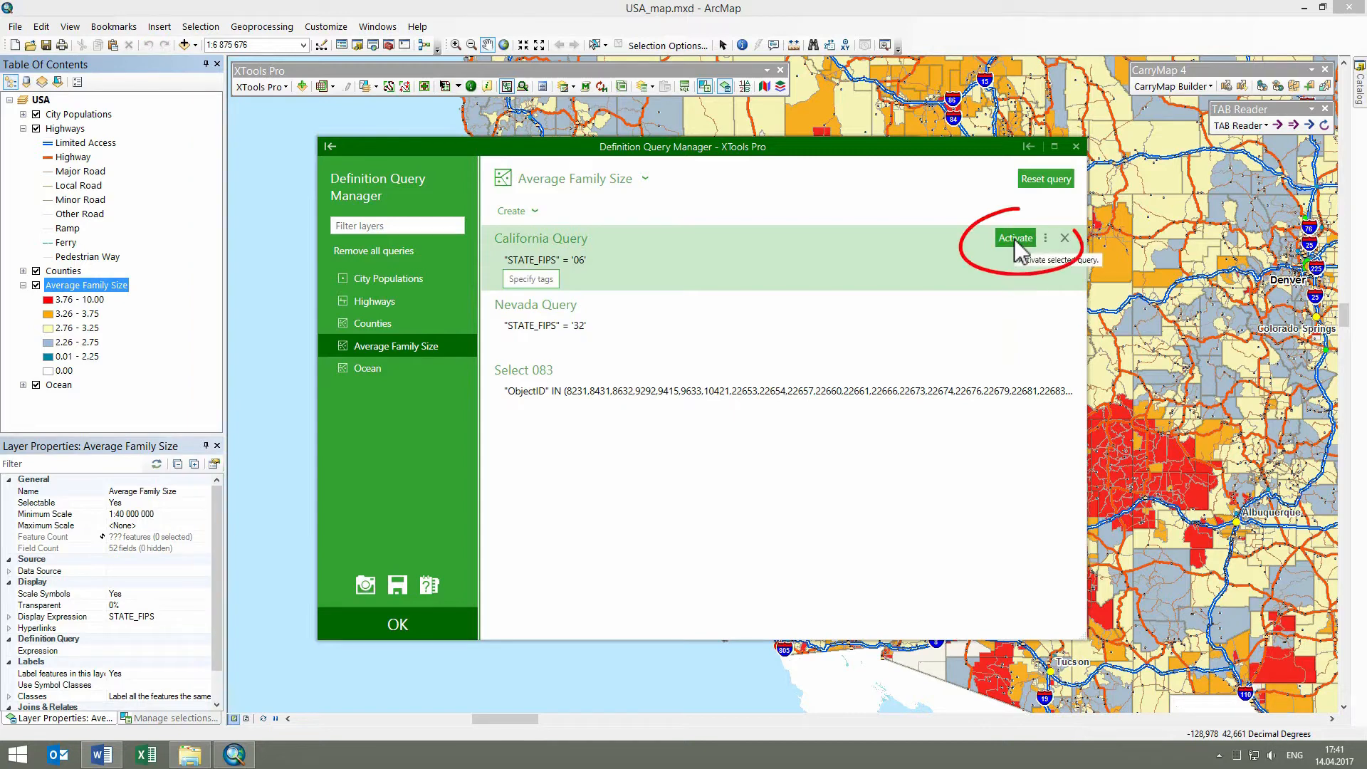
Activate California Query for the Average Family Size layer, accept the manager's changes, and turn the layer's definition query off again.
{"action": "left_click", "coordinate": [1014, 237]}
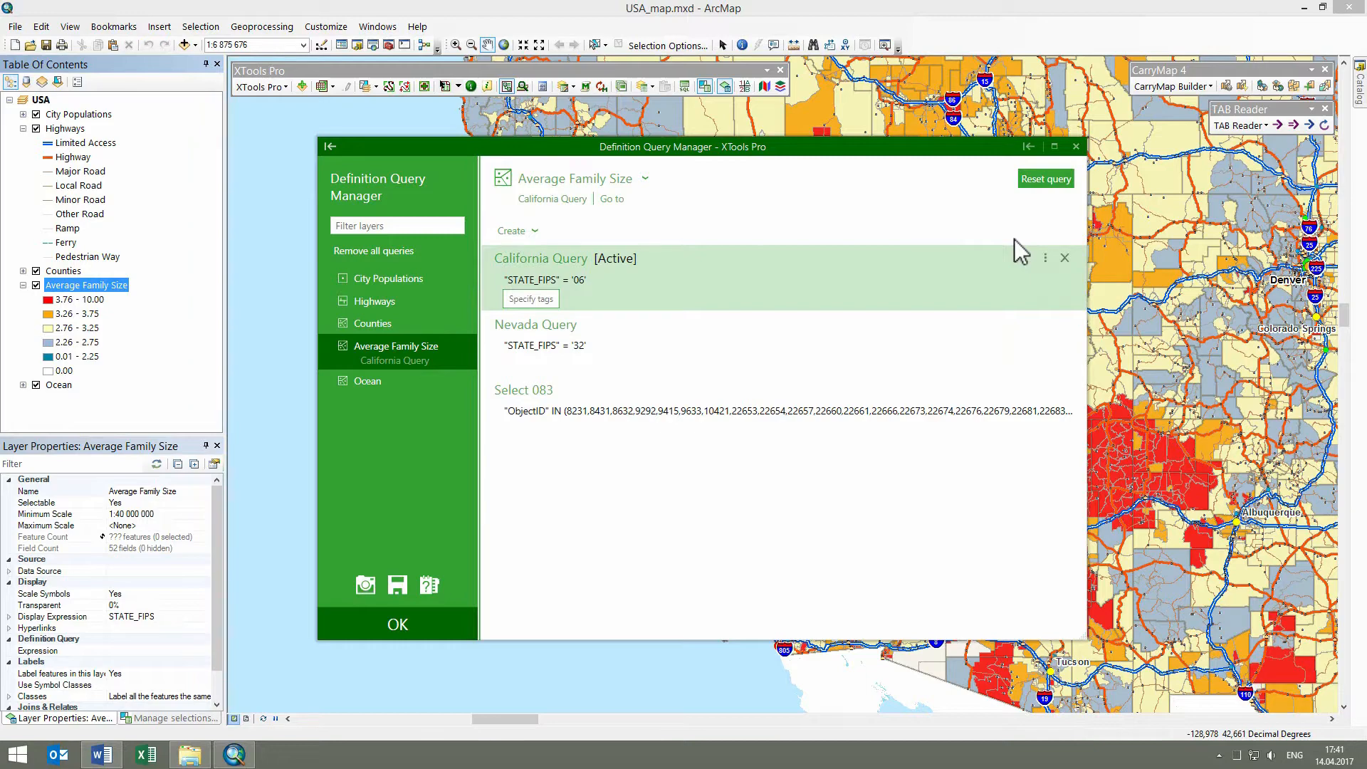
{"action": "left_click", "coordinate": [401, 616]}
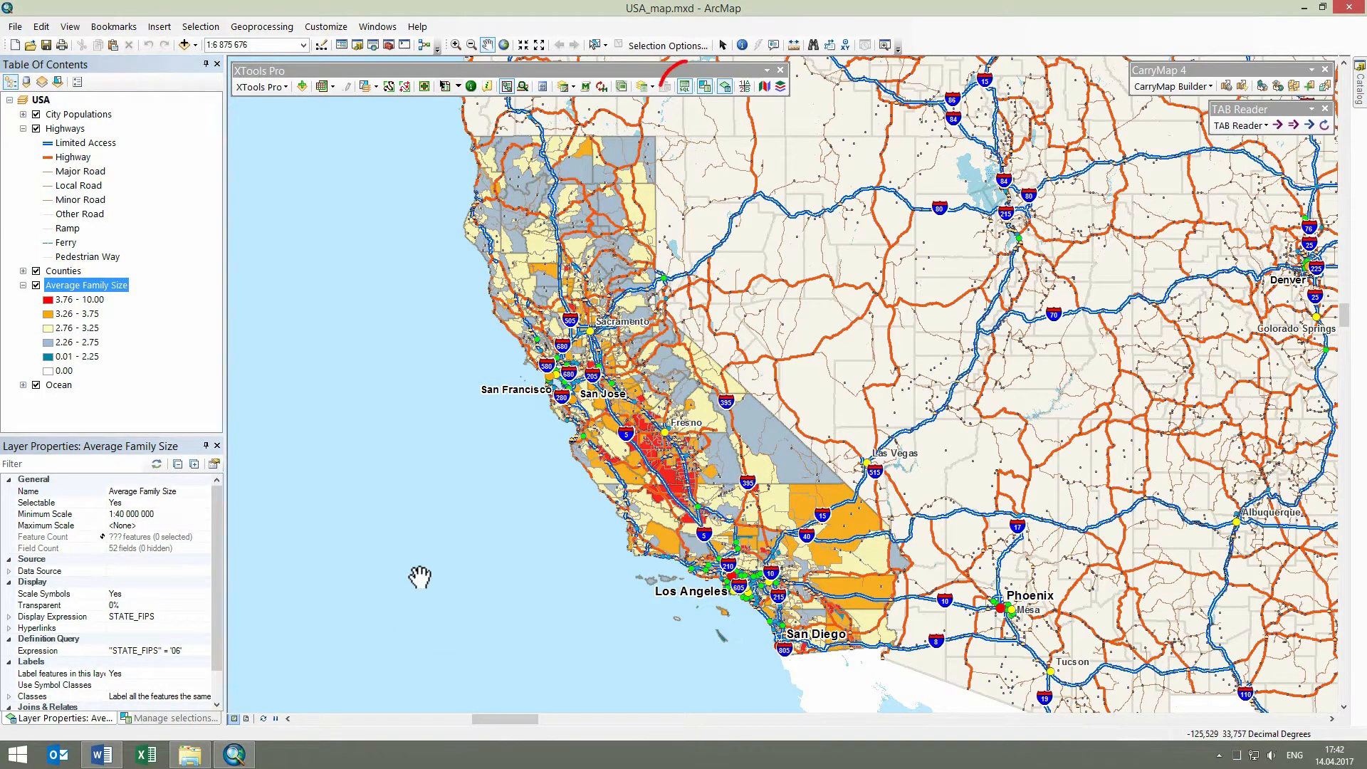
{"action": "left_click", "coordinate": [684, 86]}
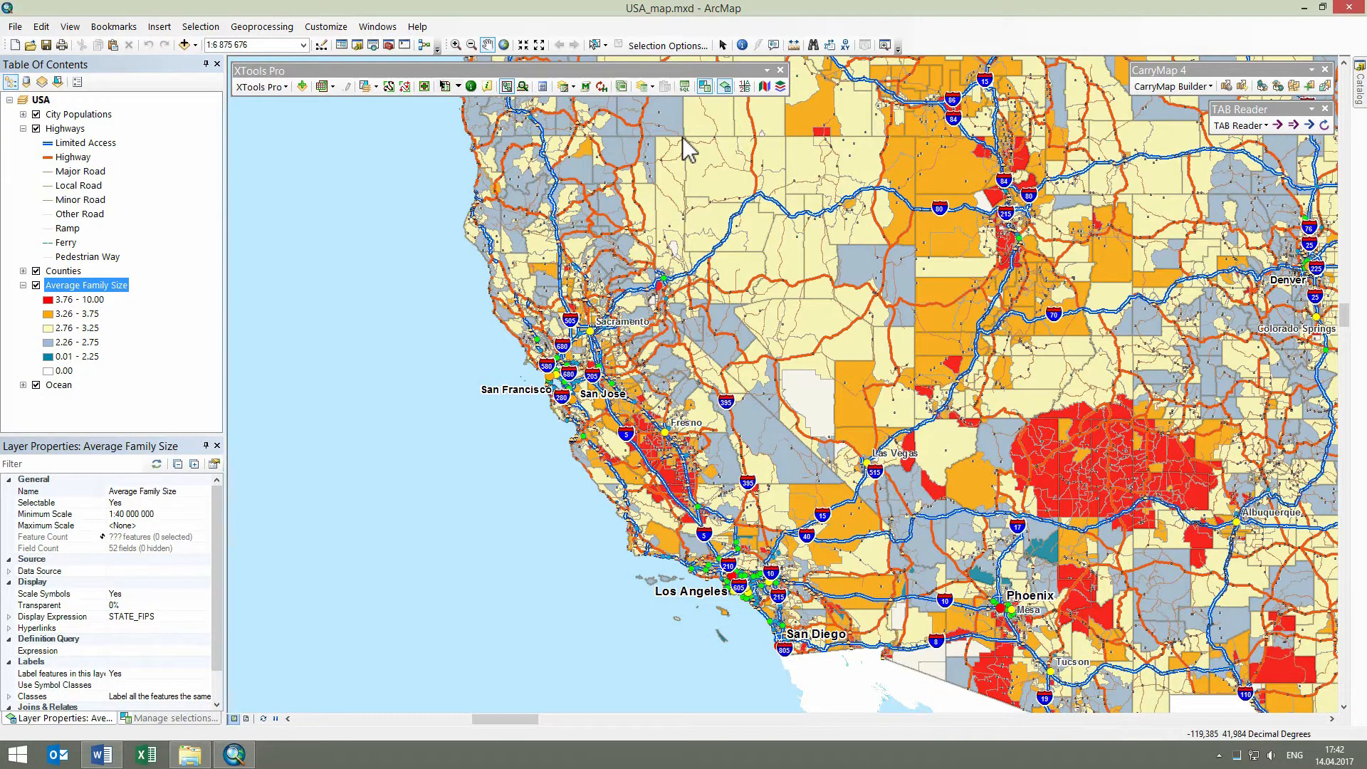
Reopen the Definition Query Manager with query tags shown, tag Average Family Size's California Query with "California", and expand that tag.
{"action": "left_click", "coordinate": [259, 88]}
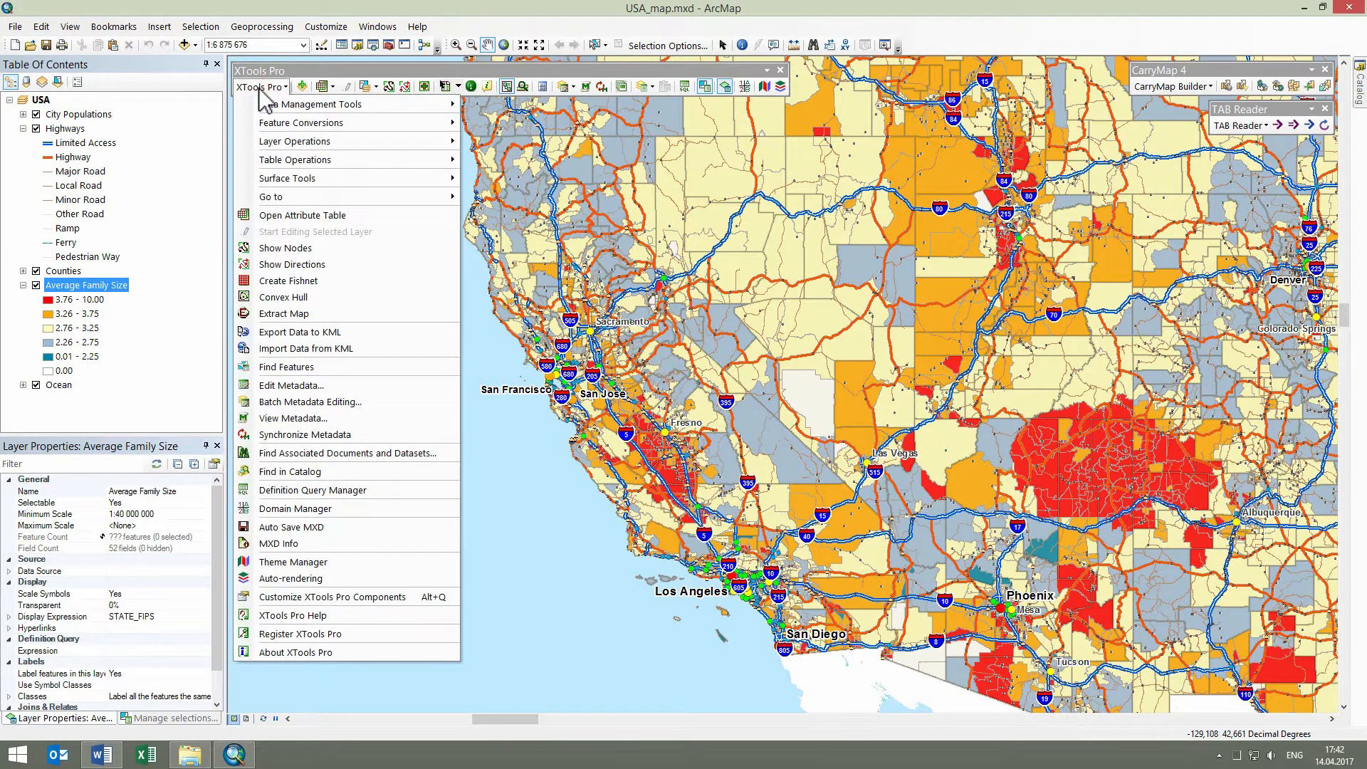
{"action": "left_click", "coordinate": [335, 490]}
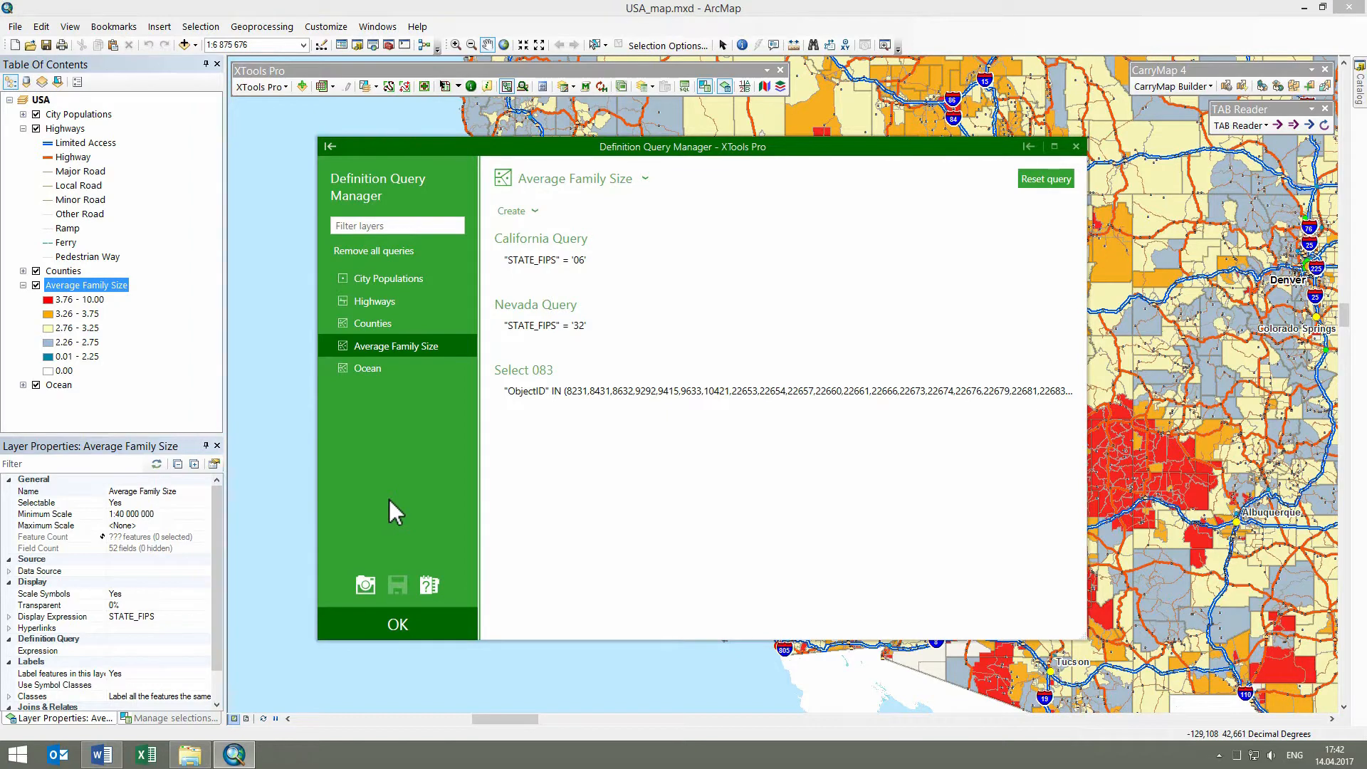
{"action": "left_click", "coordinate": [1029, 144]}
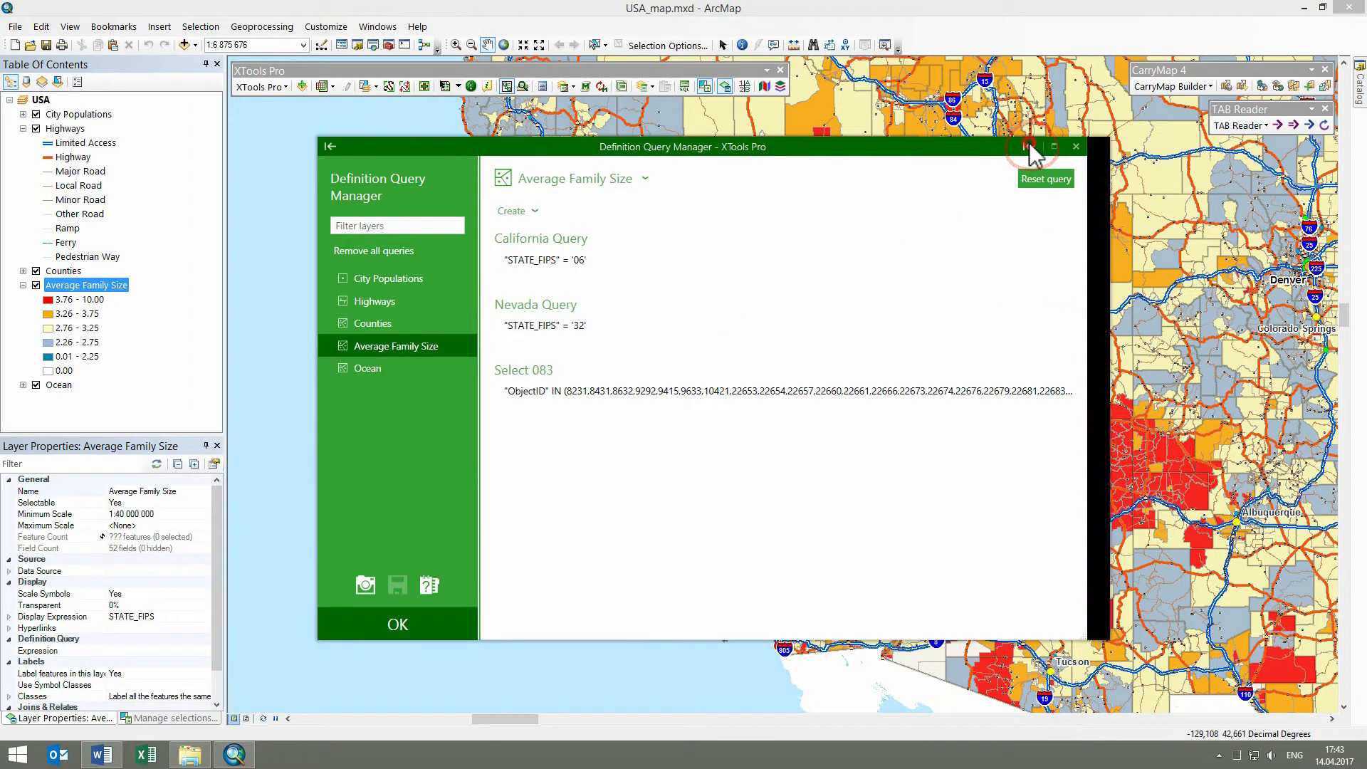
{"action": "left_click", "coordinate": [529, 280]}
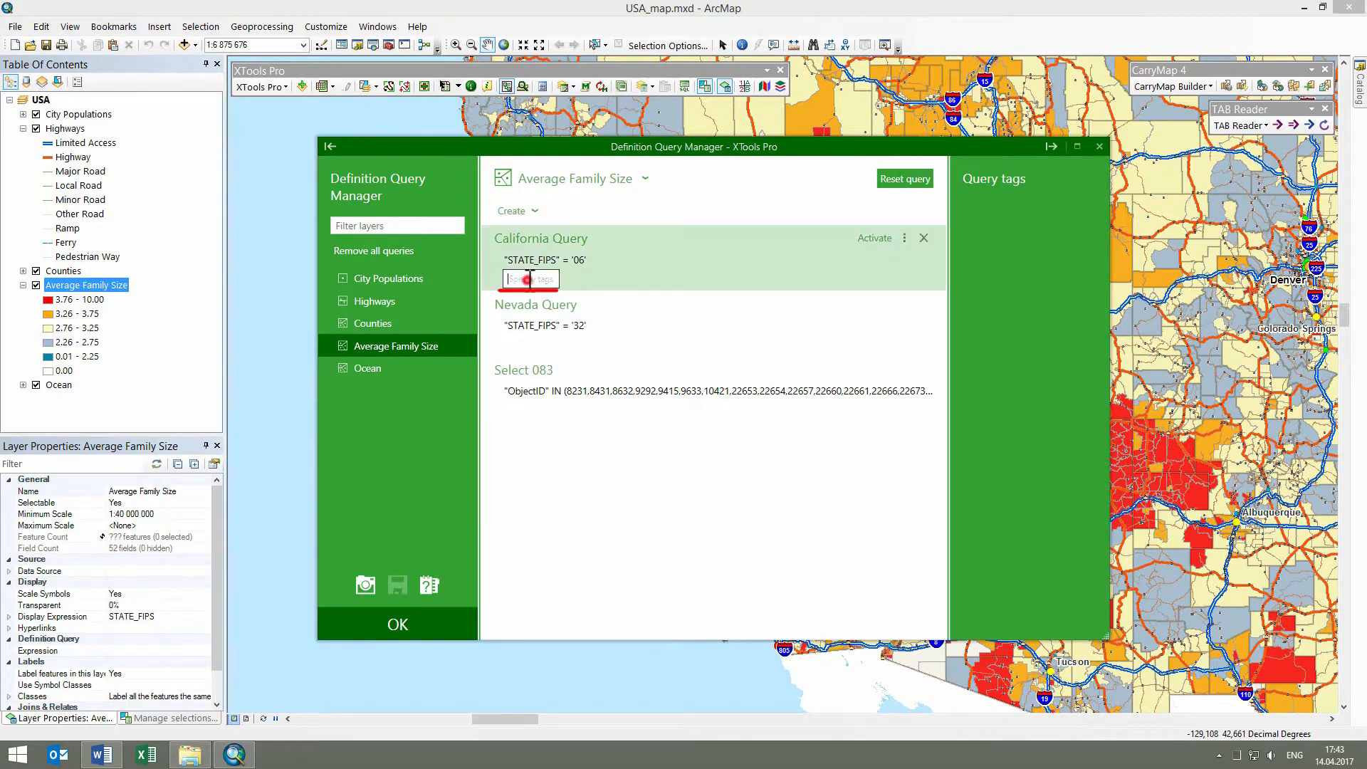
{"action": "type", "text": "California"}
{"action": "key", "text": "Return"}
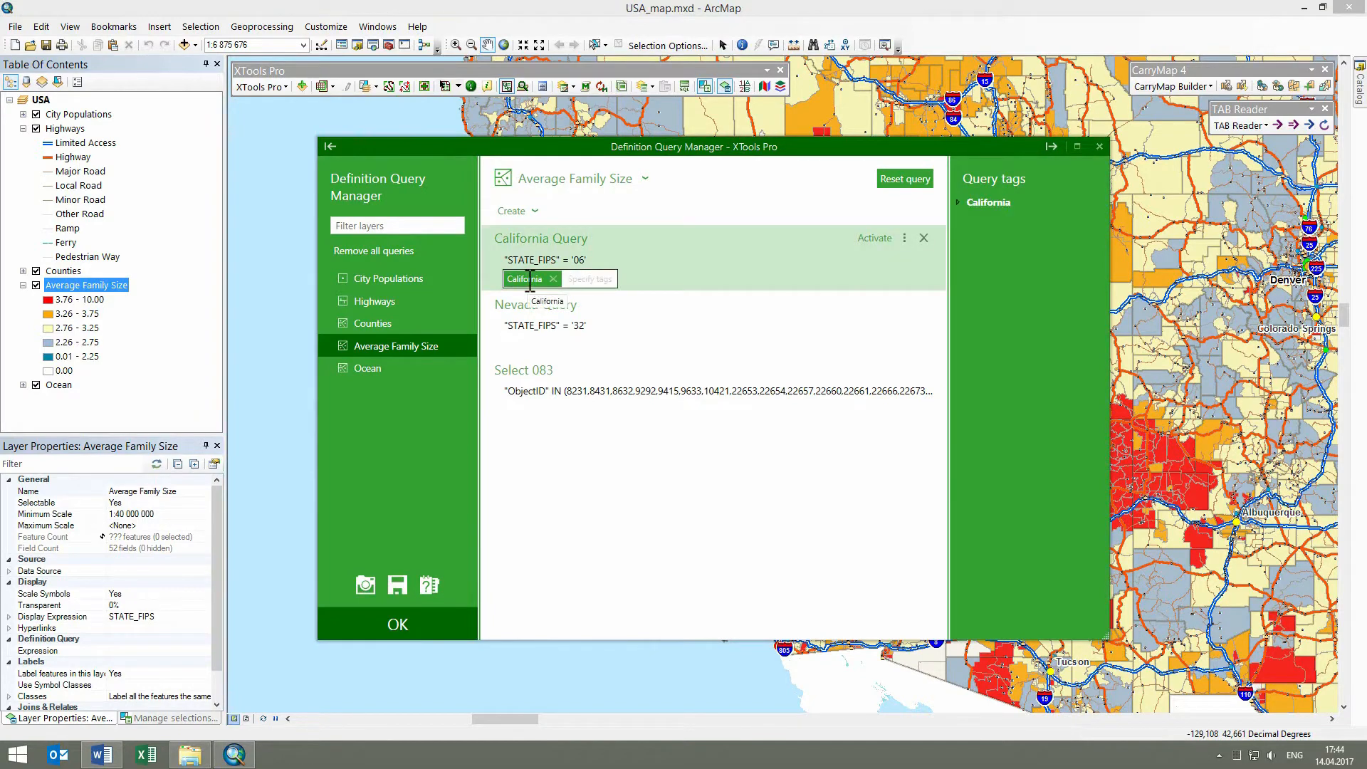
{"action": "left_click", "coordinate": [956, 201]}
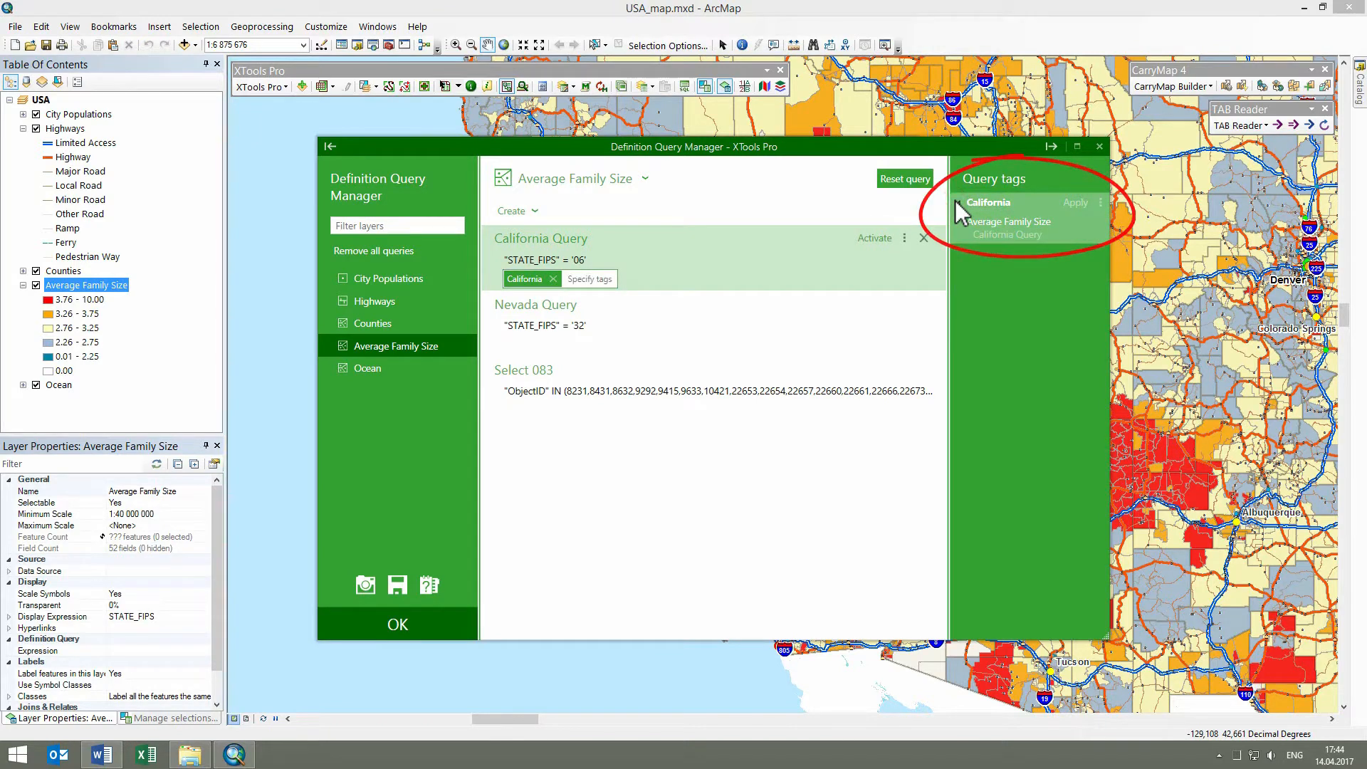
Assign the existing "California" tag to the Counties layer's California Counties query.
{"action": "left_click", "coordinate": [372, 323]}
{"action": "left_click", "coordinate": [533, 280]}
{"action": "type", "text": "California"}
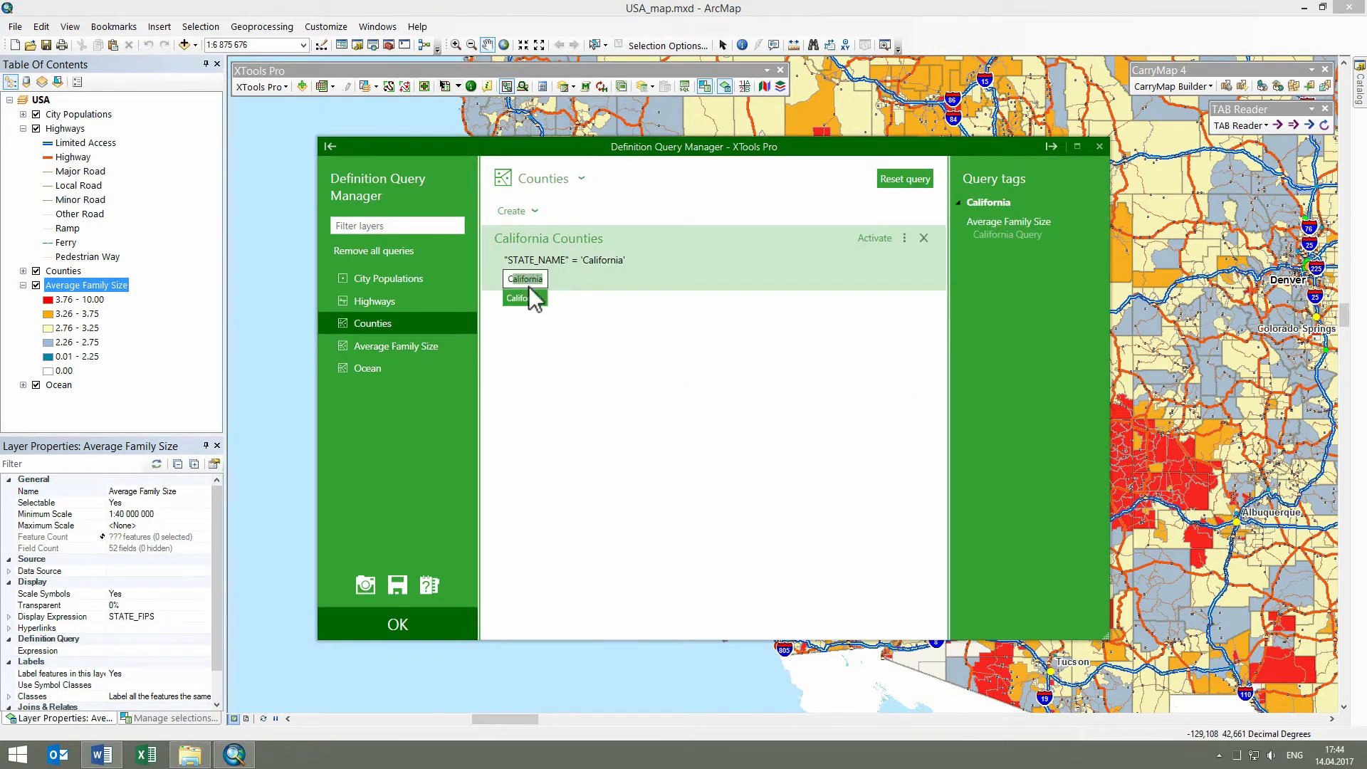
{"action": "left_click", "coordinate": [528, 297]}
Assign the existing "California" tag to the Highways layer's California Highways query.
{"action": "left_click", "coordinate": [374, 302]}
{"action": "left_click", "coordinate": [524, 279]}
{"action": "type", "text": "California"}
{"action": "left_click", "coordinate": [521, 297]}
Assign the existing "California" tag to the City Populations layer's California Cities query.
{"action": "left_click", "coordinate": [426, 282]}
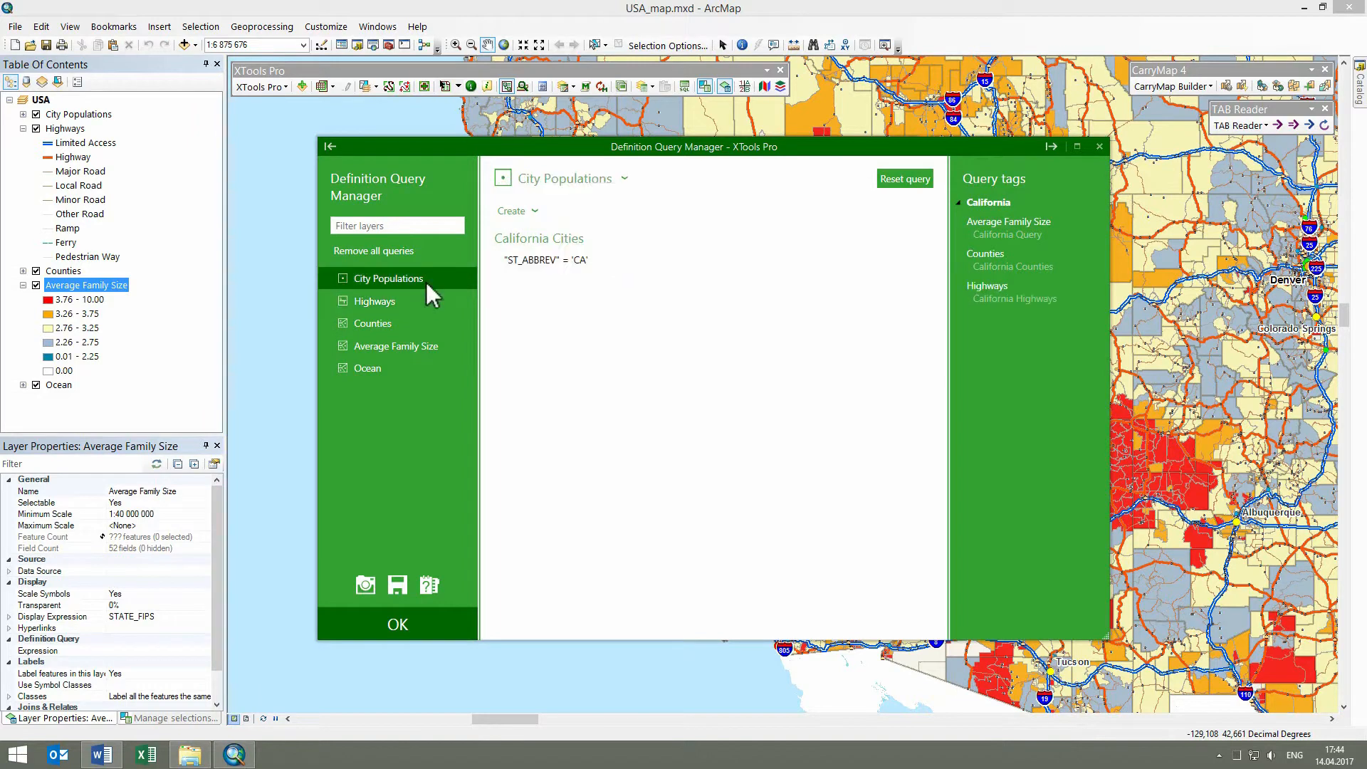
{"action": "left_click", "coordinate": [523, 279]}
{"action": "type", "text": "California"}
{"action": "left_click", "coordinate": [527, 296]}
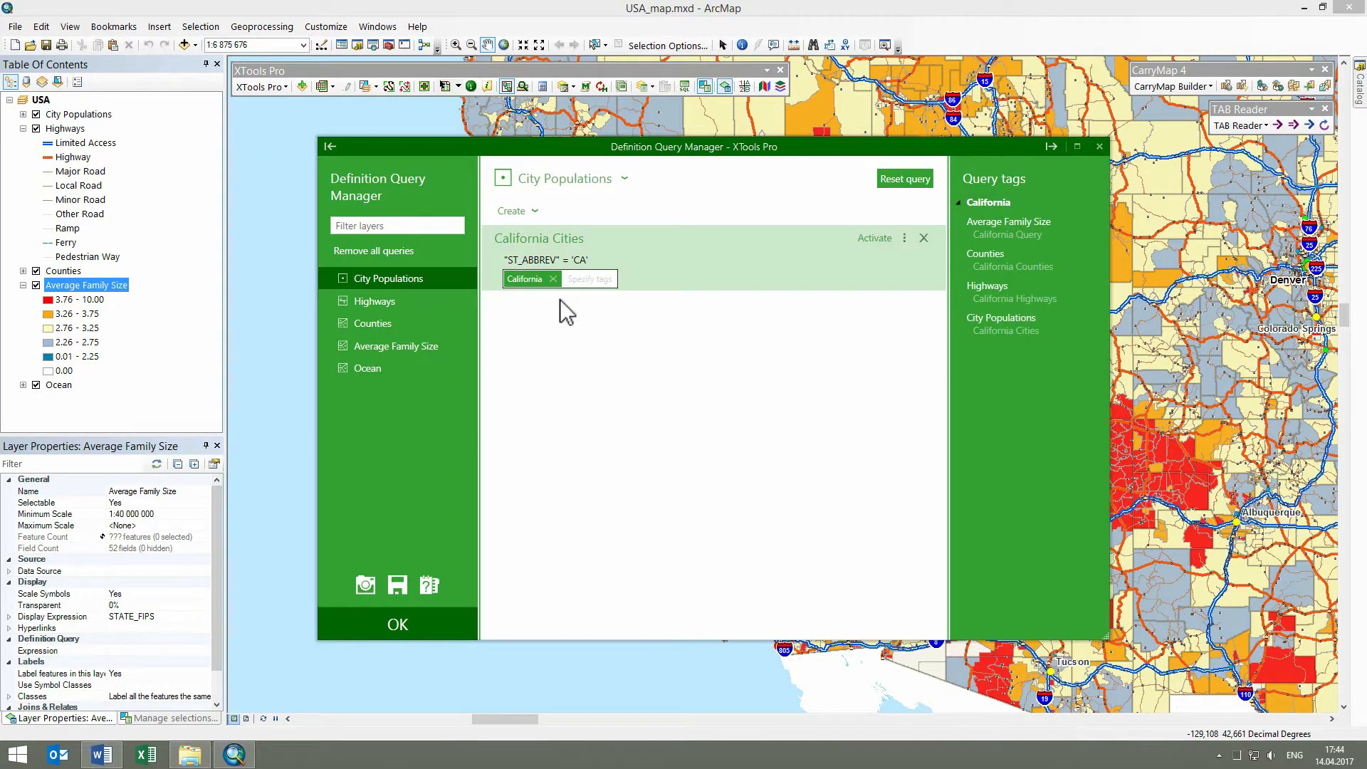
Apply the "California" tag to activate its queries on all tagged layers and accept the manager's changes.
{"action": "left_click", "coordinate": [1097, 203]}
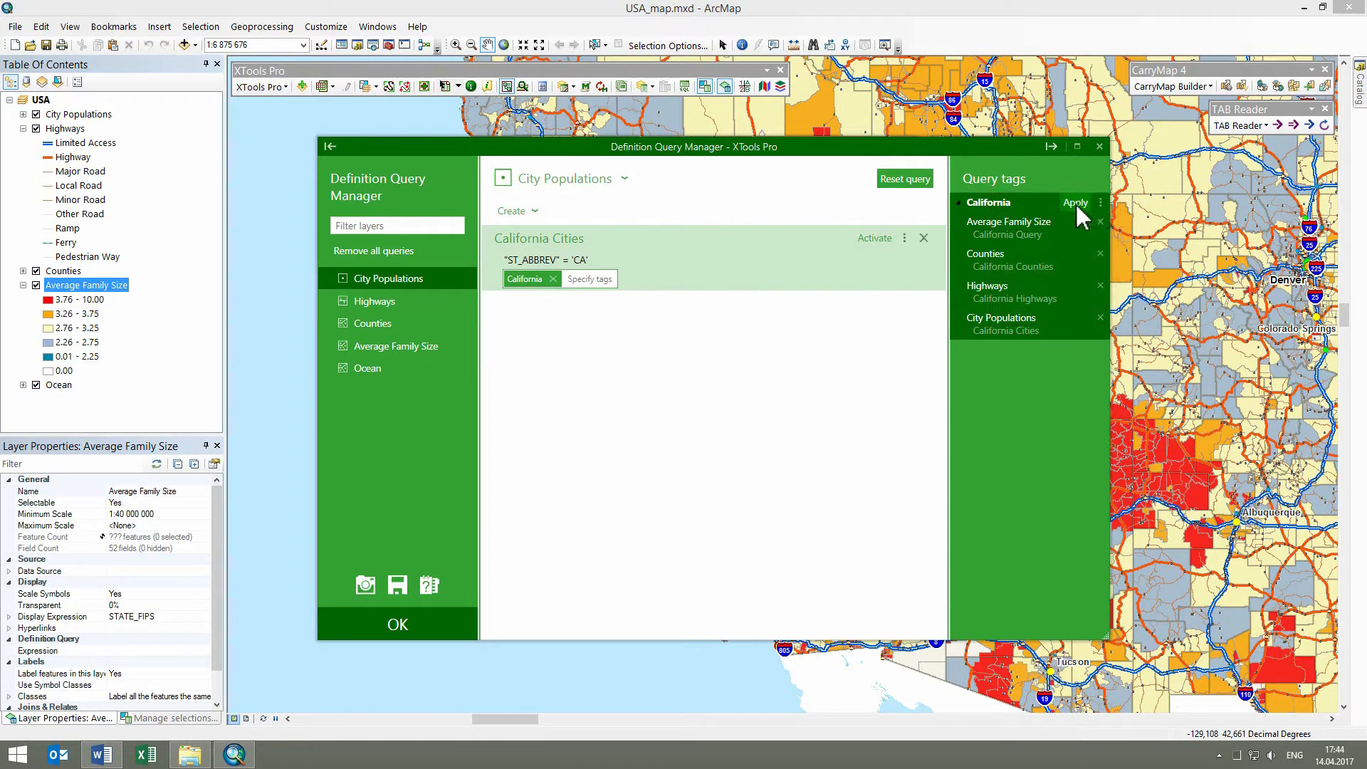
{"action": "left_click", "coordinate": [1075, 204]}
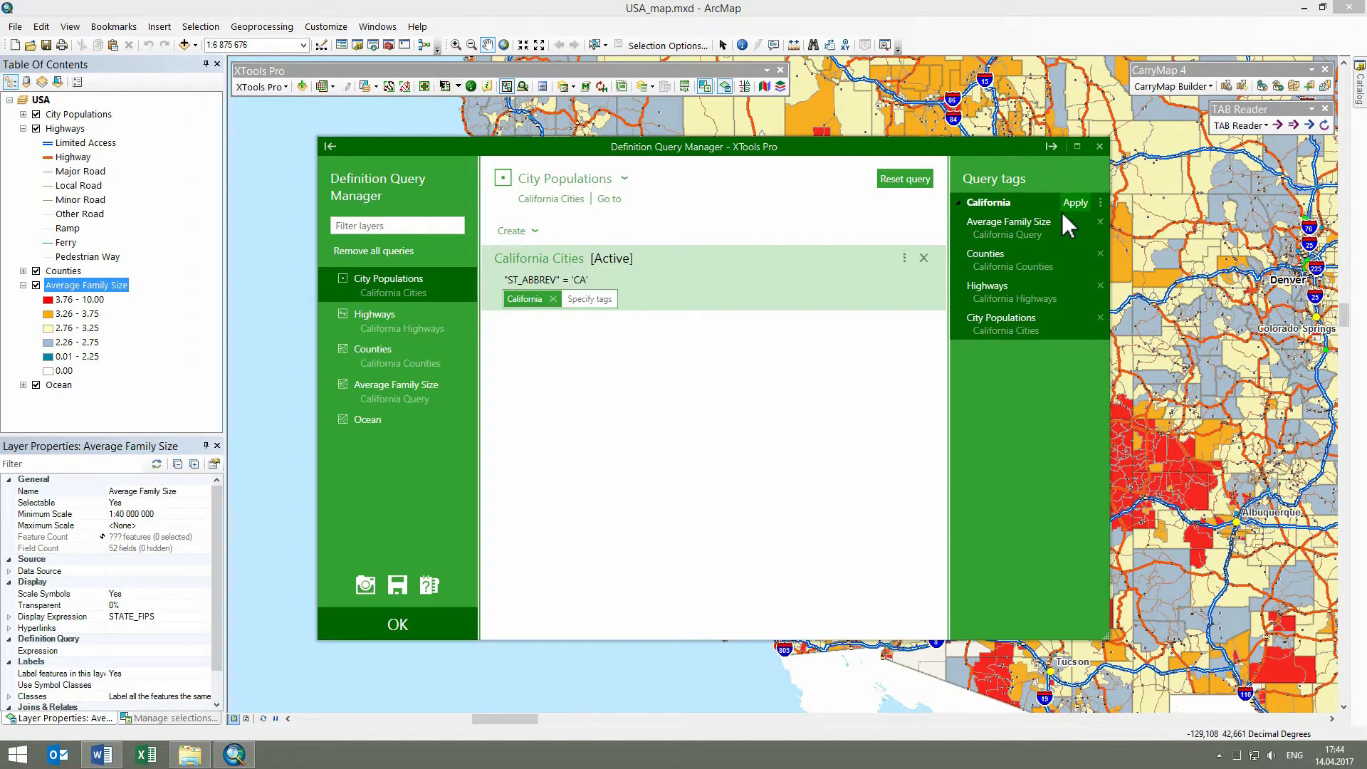
{"action": "left_click", "coordinate": [430, 616]}
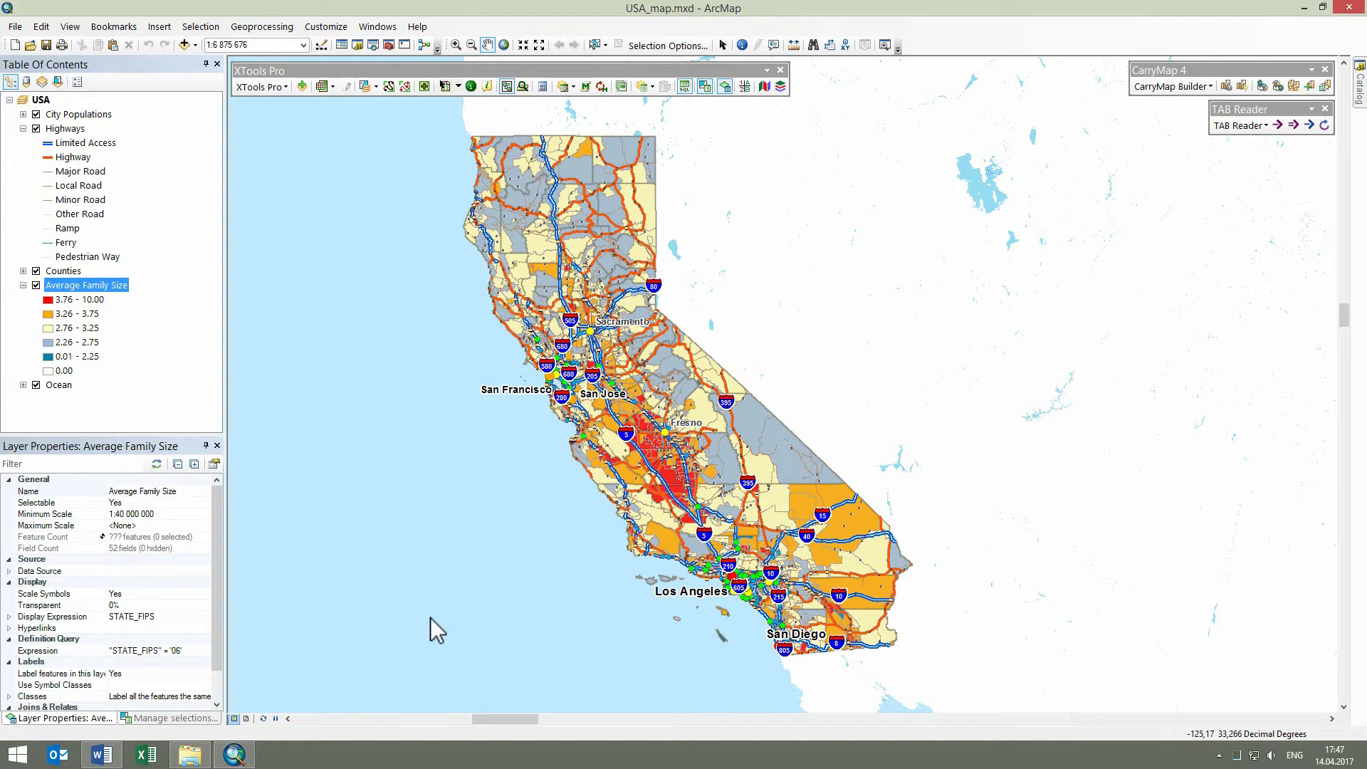
Reopen the Definition Query Manager, reset all queries under the "California" tag, and accept the changes.
{"action": "left_click", "coordinate": [262, 87]}
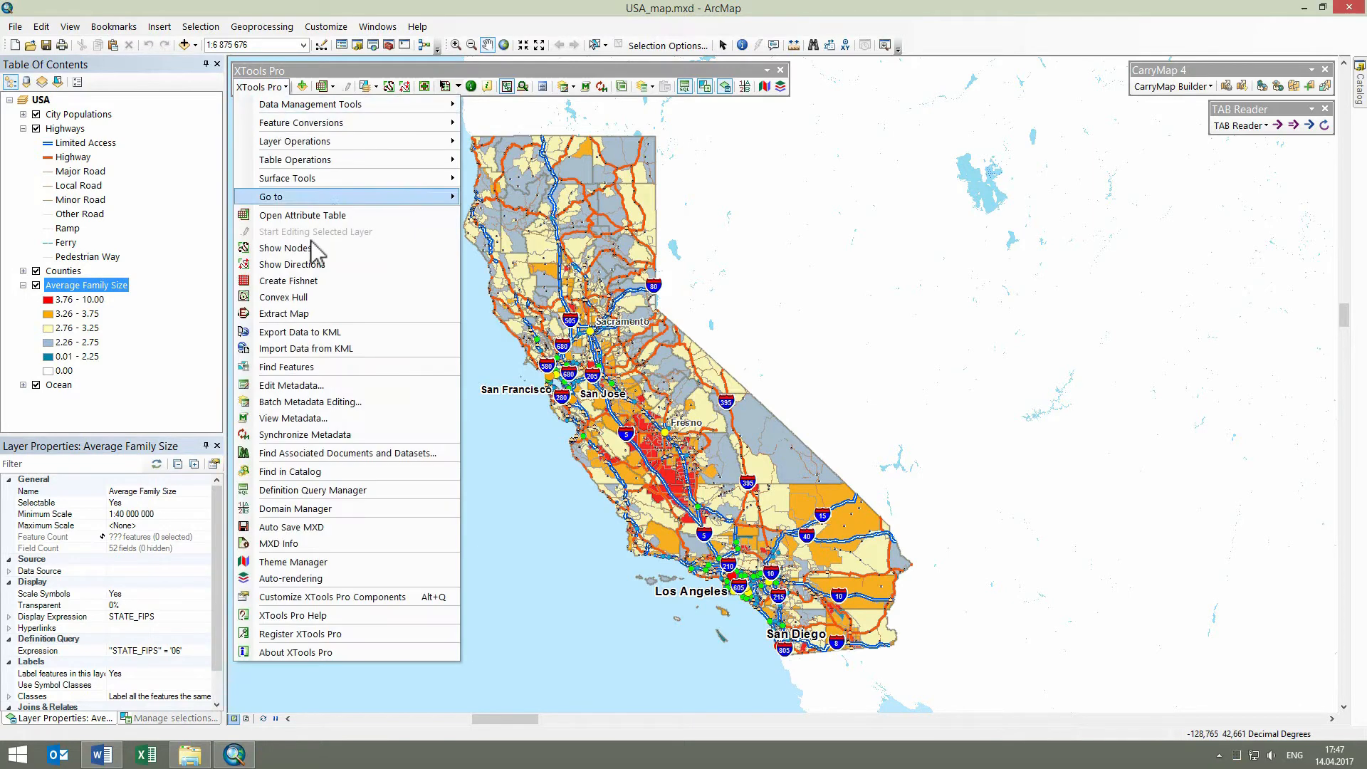
{"action": "left_click", "coordinate": [342, 493]}
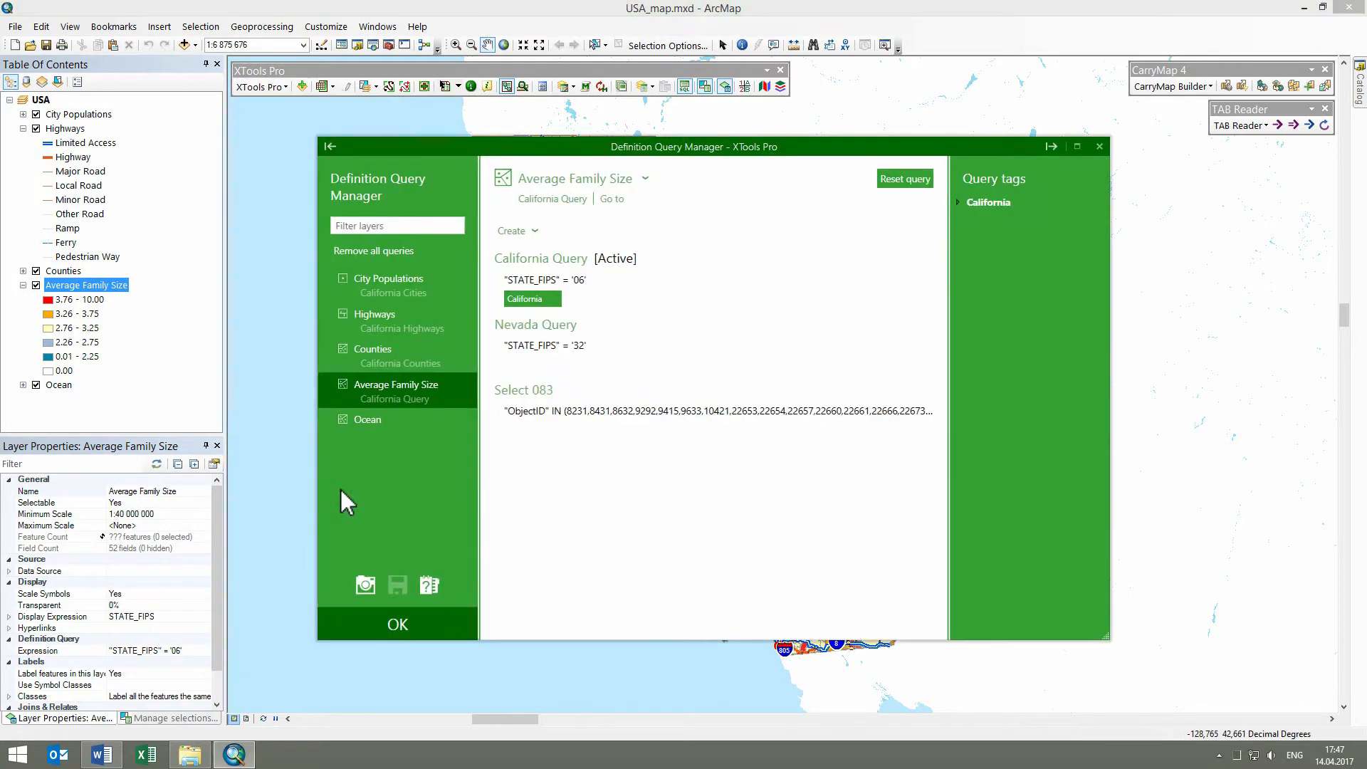
{"action": "left_click", "coordinate": [1099, 201]}
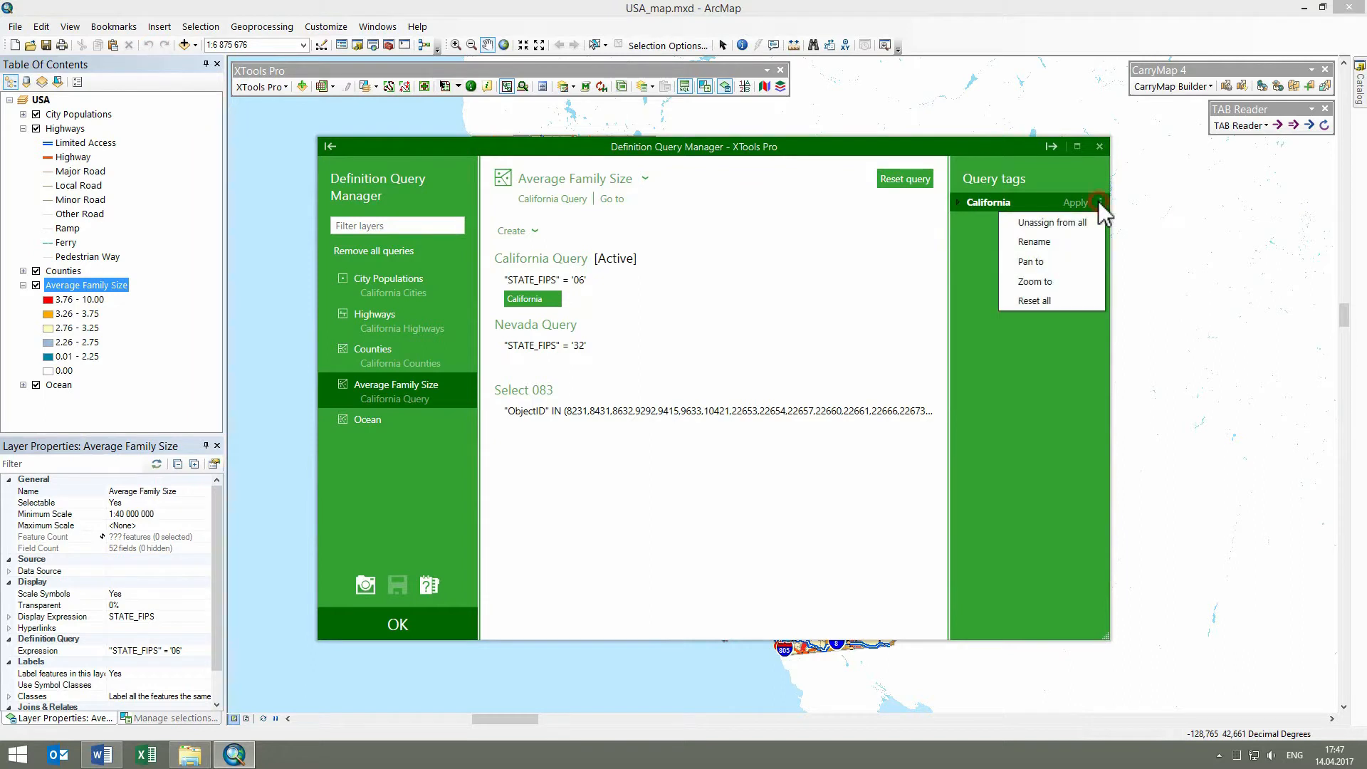
{"action": "left_click", "coordinate": [1074, 305]}
{"action": "left_click", "coordinate": [441, 621]}
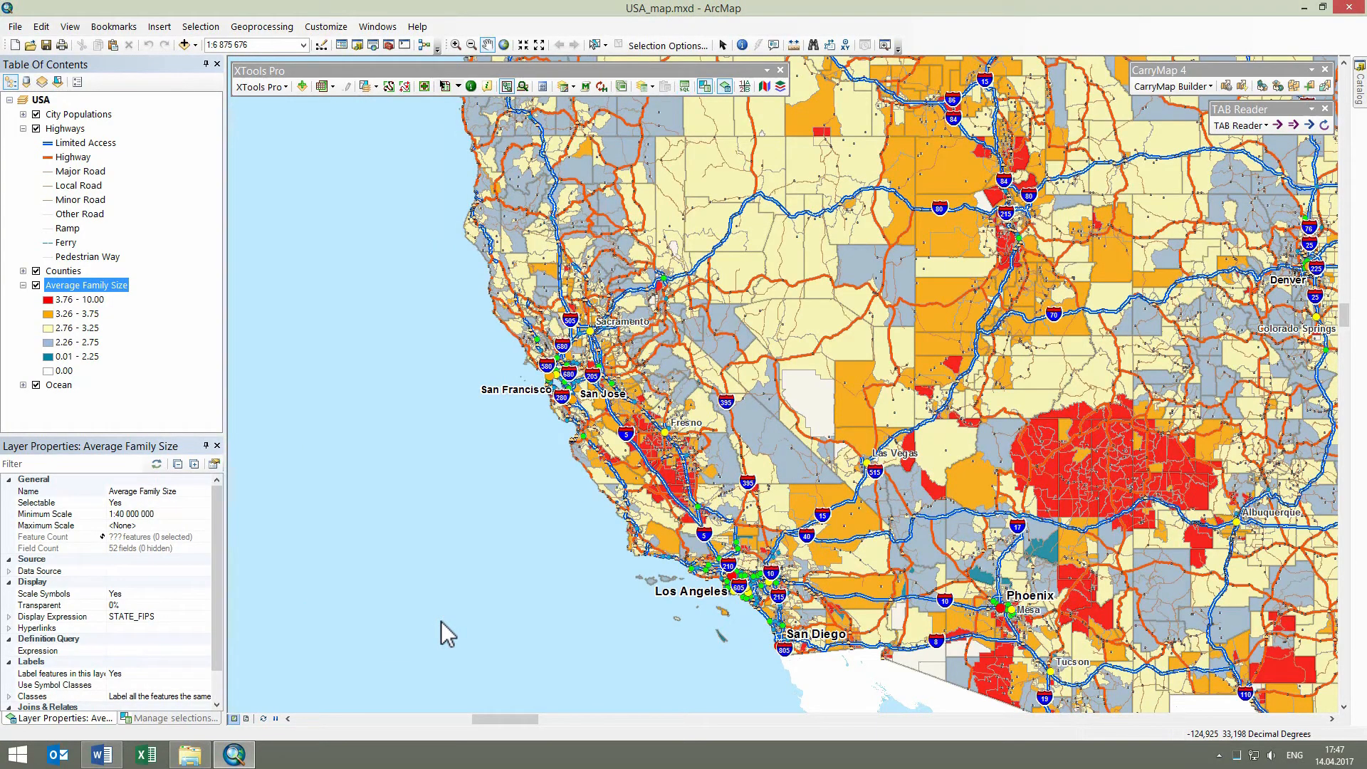
Remove all definition queries from all layers in the Definition Query Manager and accept the changes.
{"action": "left_click", "coordinate": [272, 90]}
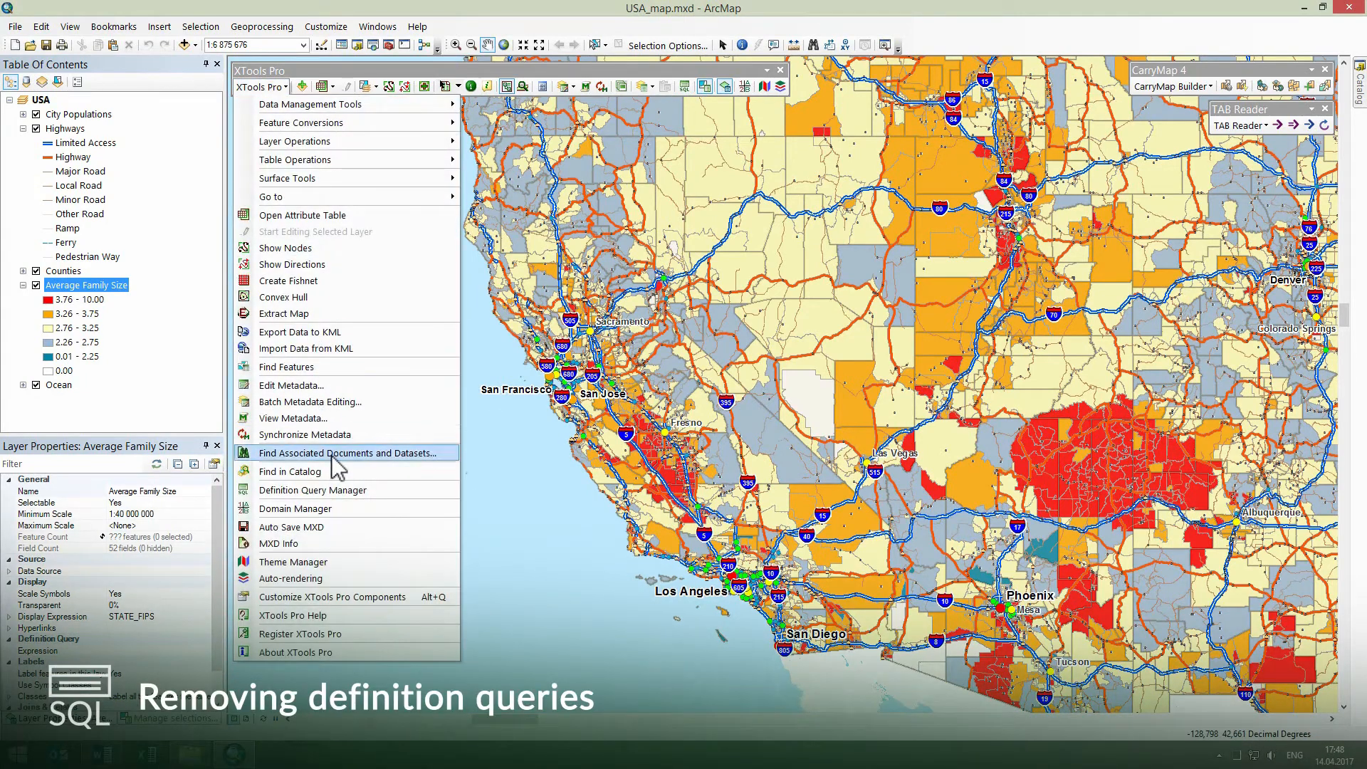
{"action": "left_click", "coordinate": [336, 490]}
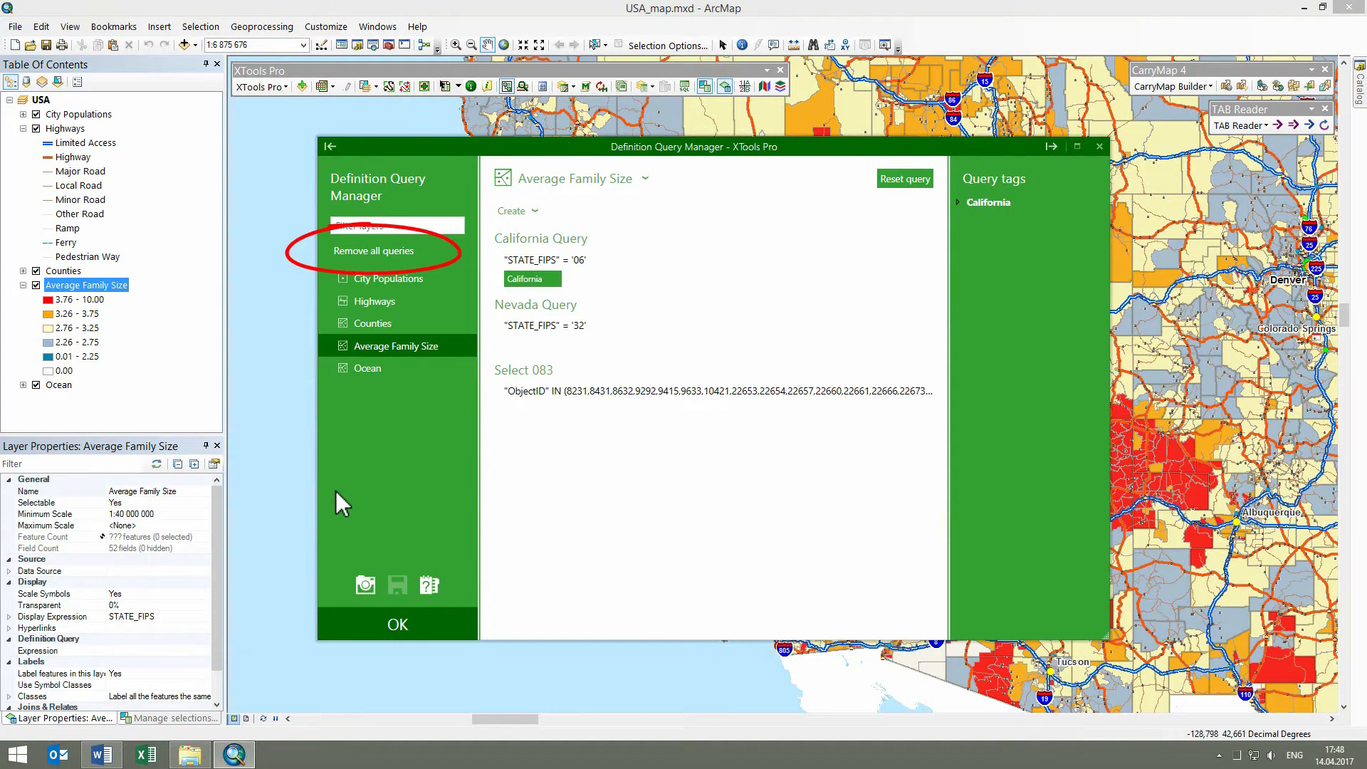
{"action": "left_click", "coordinate": [402, 261]}
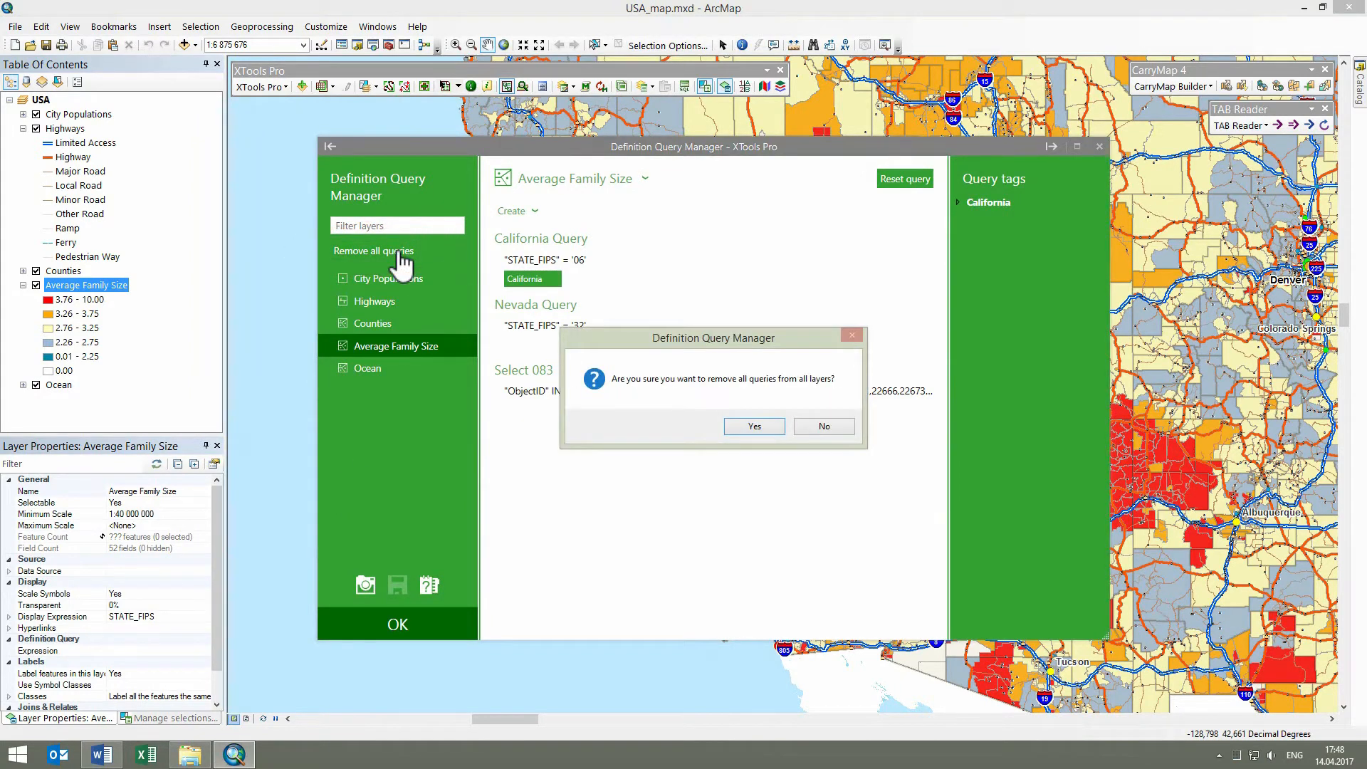
{"action": "left_click", "coordinate": [747, 428]}
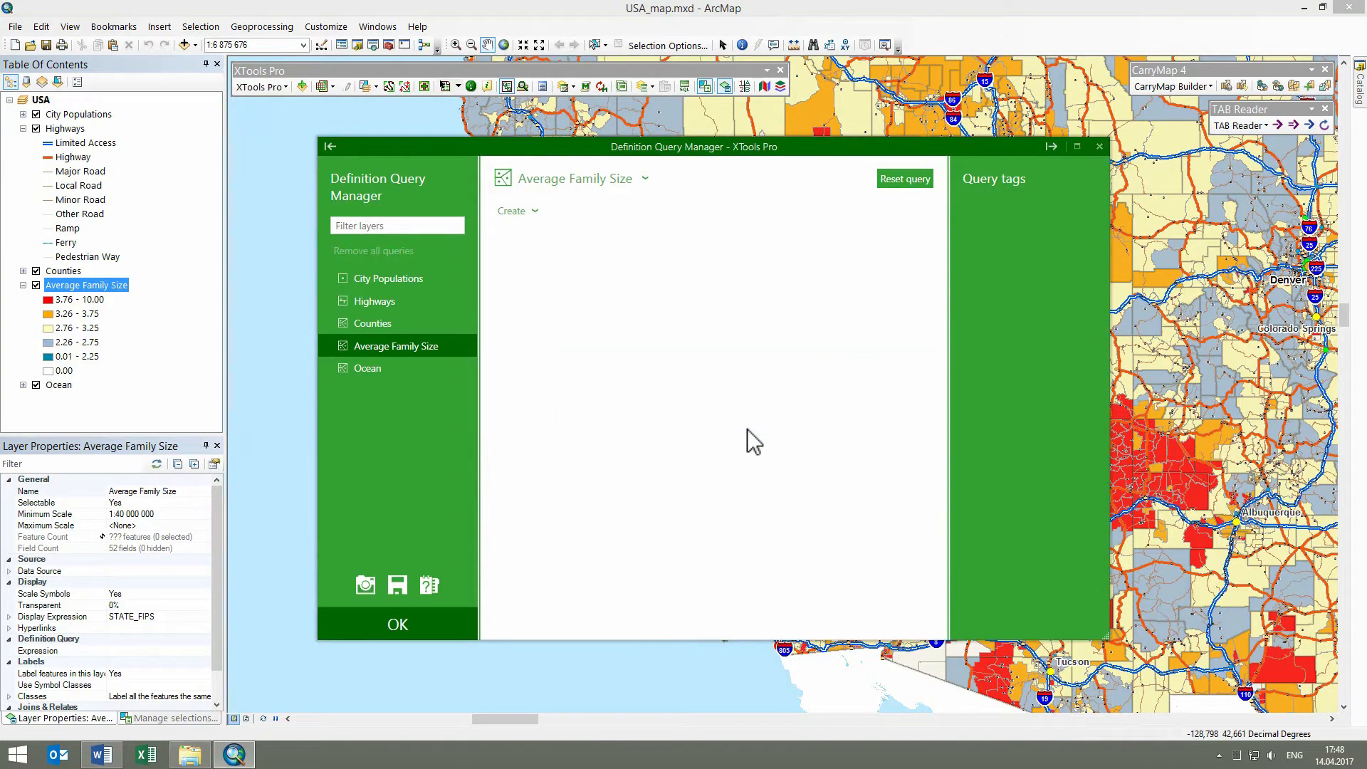
{"action": "left_click", "coordinate": [399, 628]}
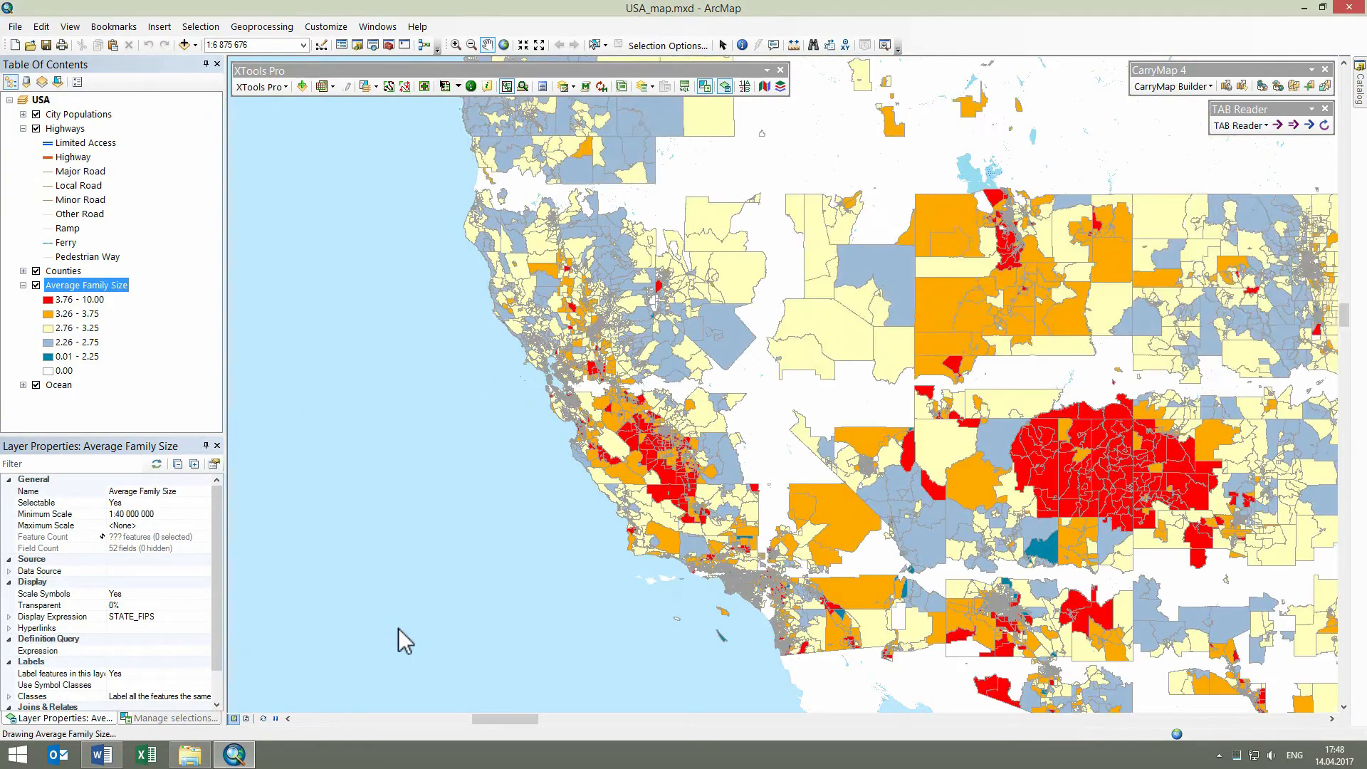
Check which definition query options remain for the Average Family Size layer, leaving its settings as they are.
{"action": "right_click", "coordinate": [95, 288]}
{"action": "mouse_move", "coordinate": [212, 520]}
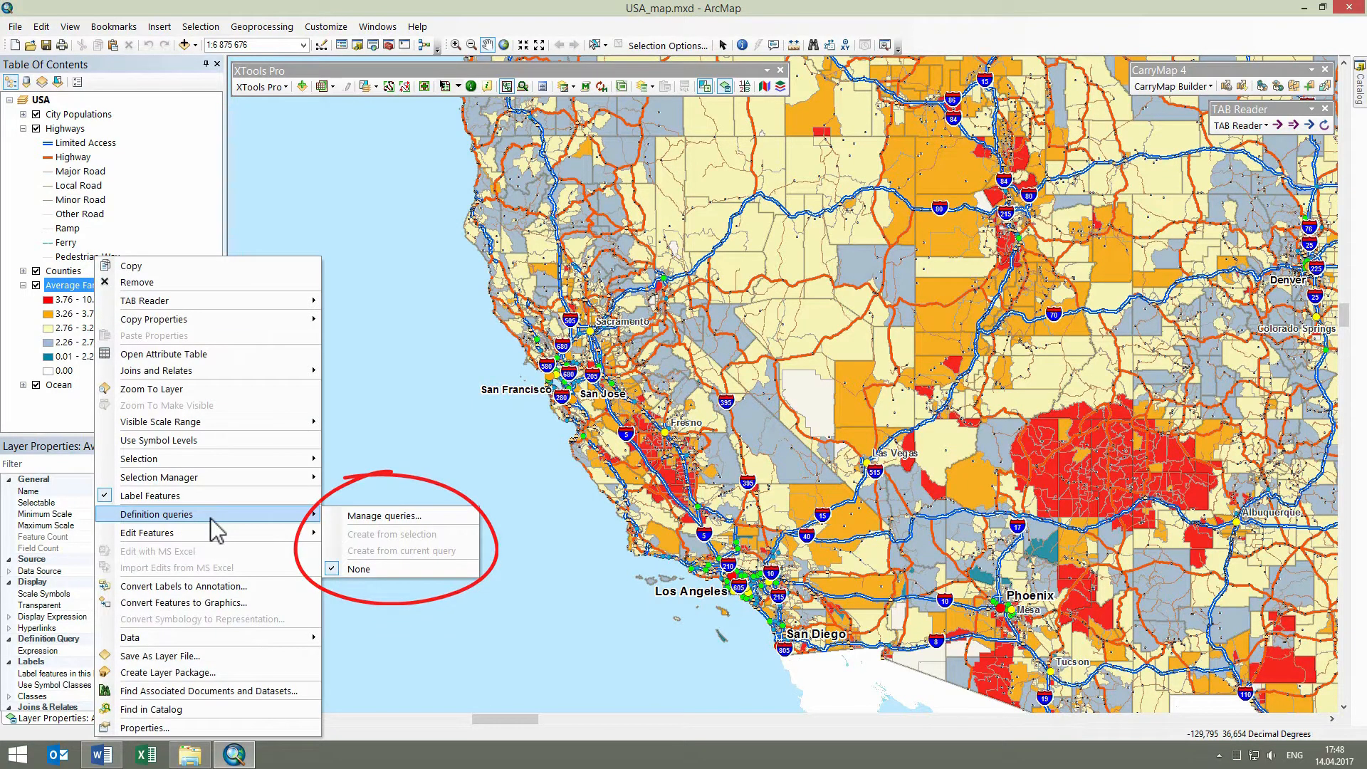
{"action": "key", "text": "Escape"}
{"action": "key", "text": "Escape"}
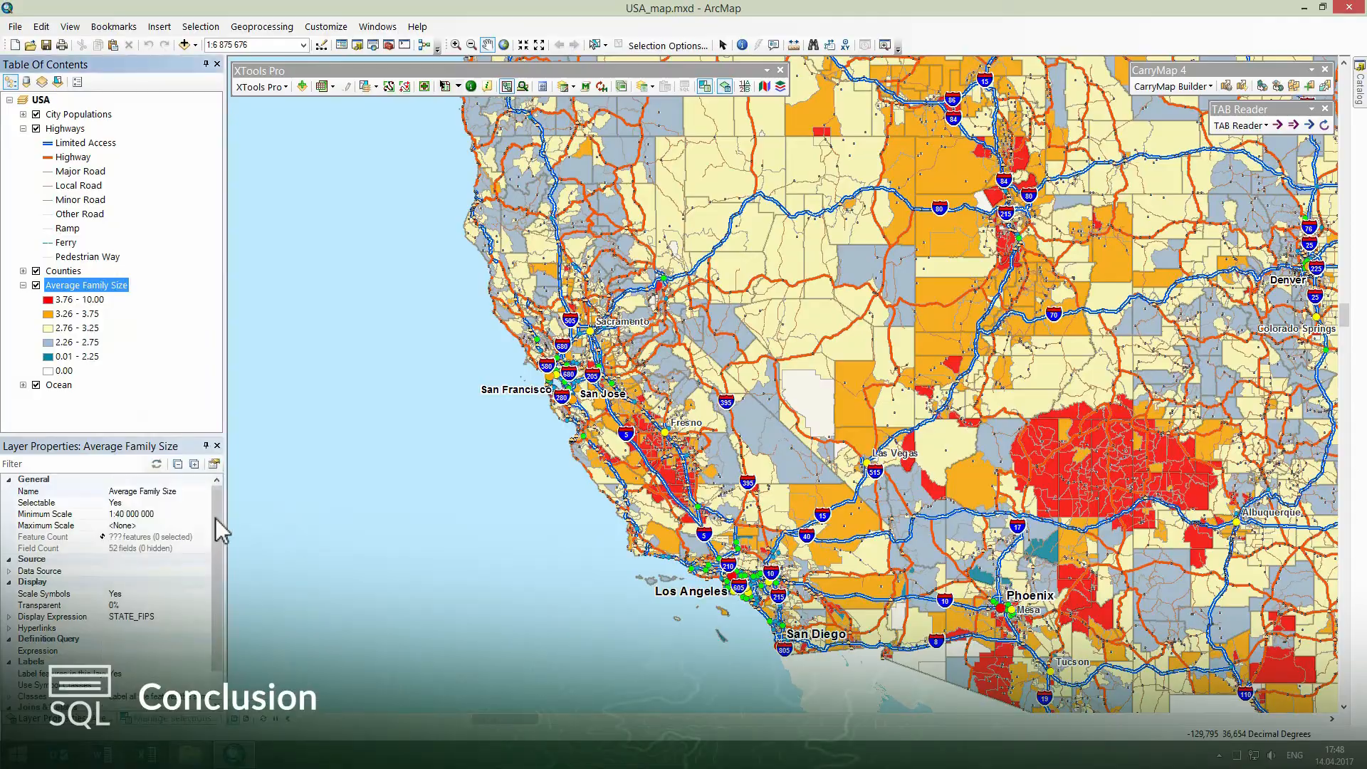